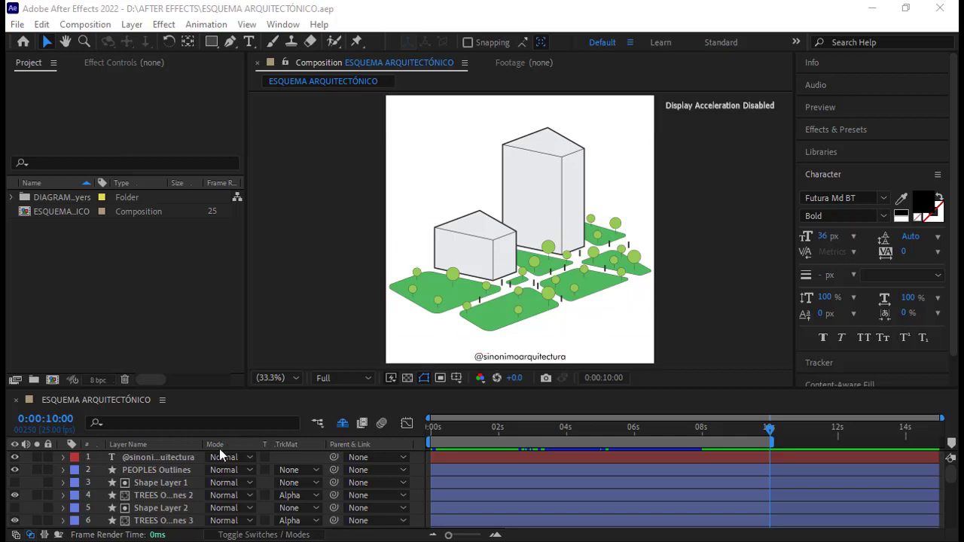
# Scroll down the timeline to layer 23 and select the BG Outlines layer.
pyautogui.scroll(-2, 154, 469)
pyautogui.scroll(-3, 157, 469)
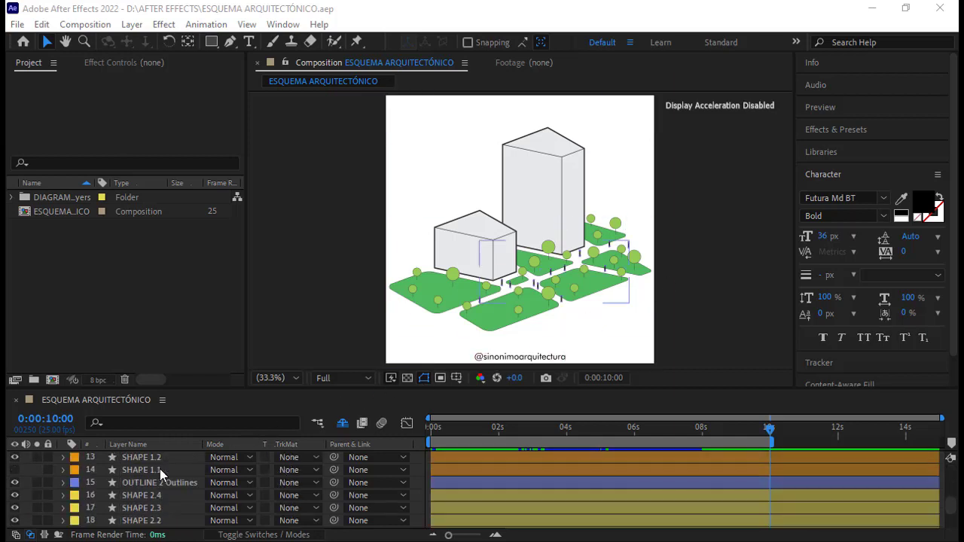
pyautogui.scroll(-3, 160, 468)
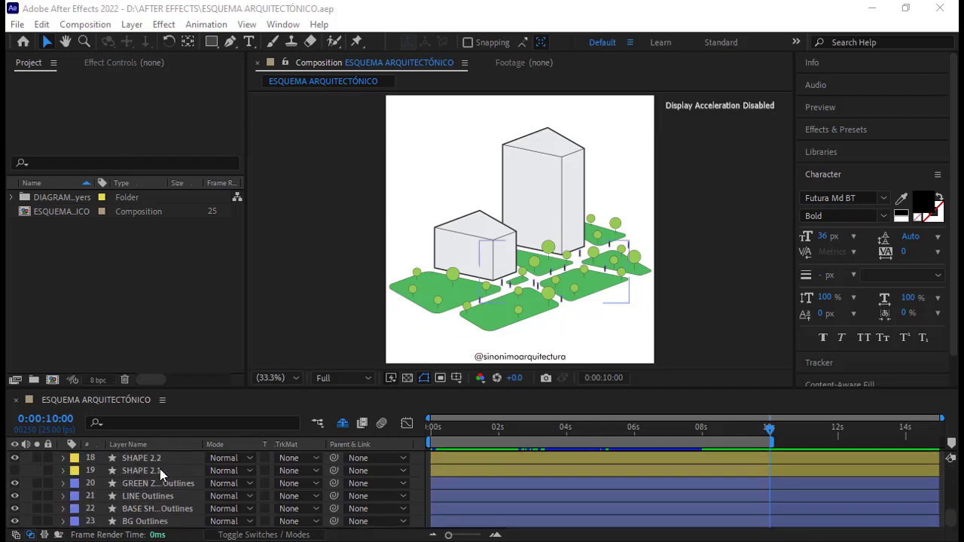
pyautogui.click(145, 521)
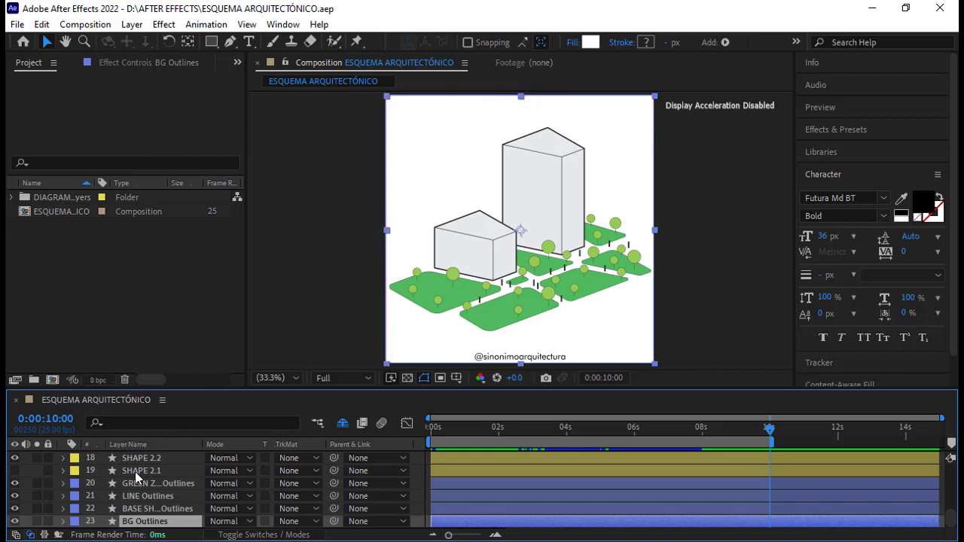
# Expand BG Outlines > Contents to select Group 1, then deselect and open Layer > New.
pyautogui.click(64, 521)
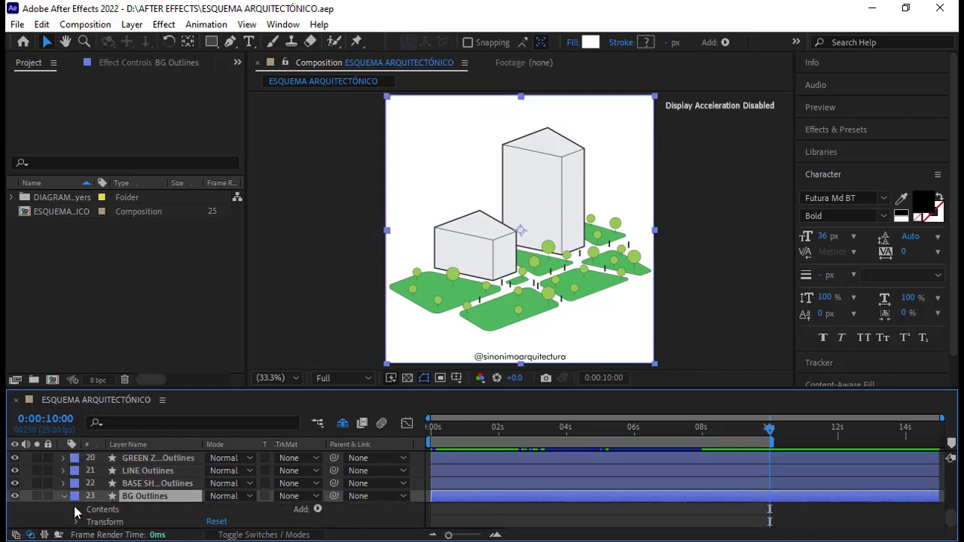
pyautogui.click(79, 510)
pyautogui.click(109, 521)
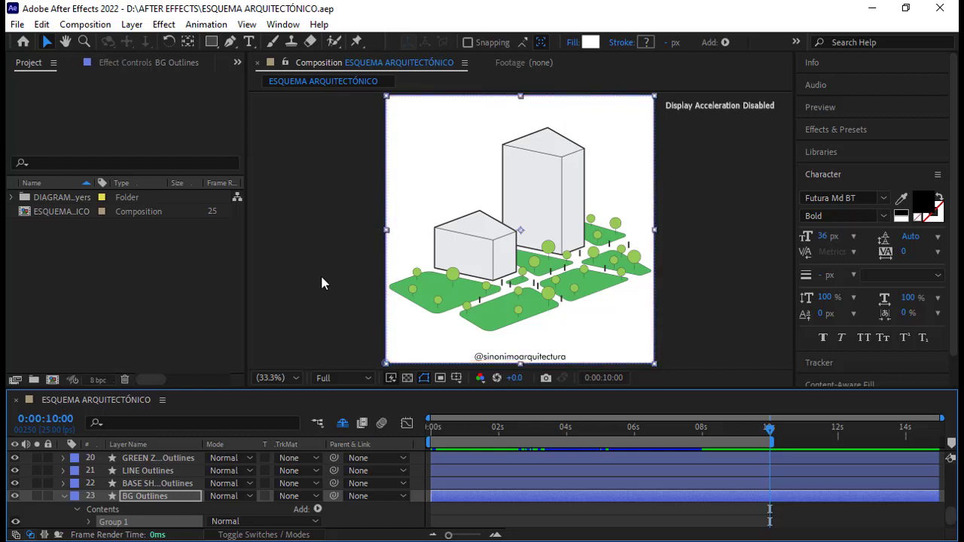
pyautogui.click(322, 283)
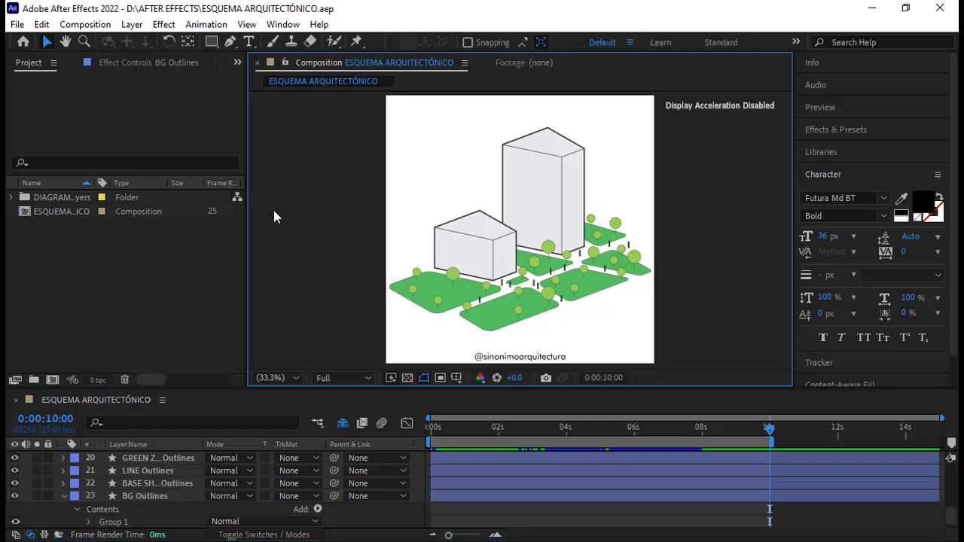
pyautogui.click(131, 25)
# Create a comp-size 1080 × 1080 solid named BG with colour FFFFFF.
pyautogui.moveTo(151, 41)
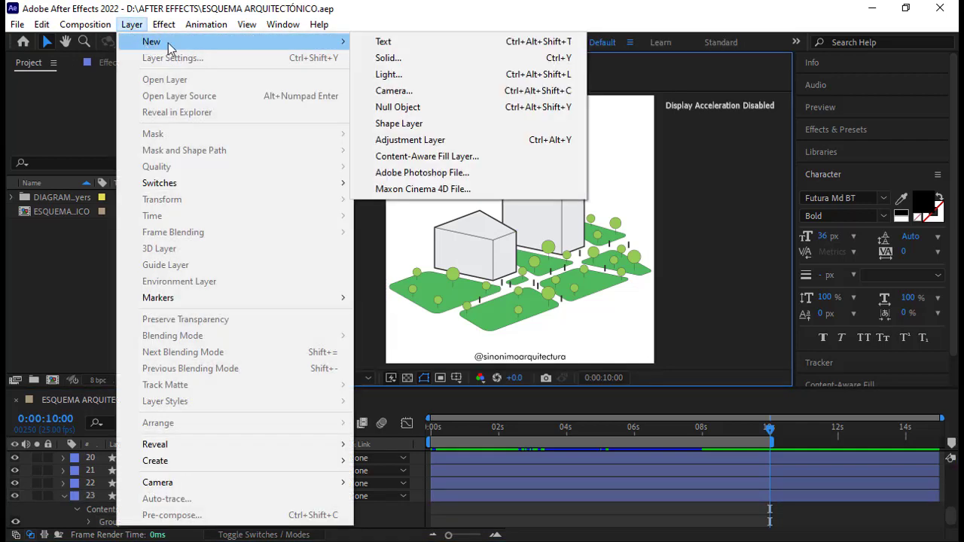
pyautogui.click(413, 58)
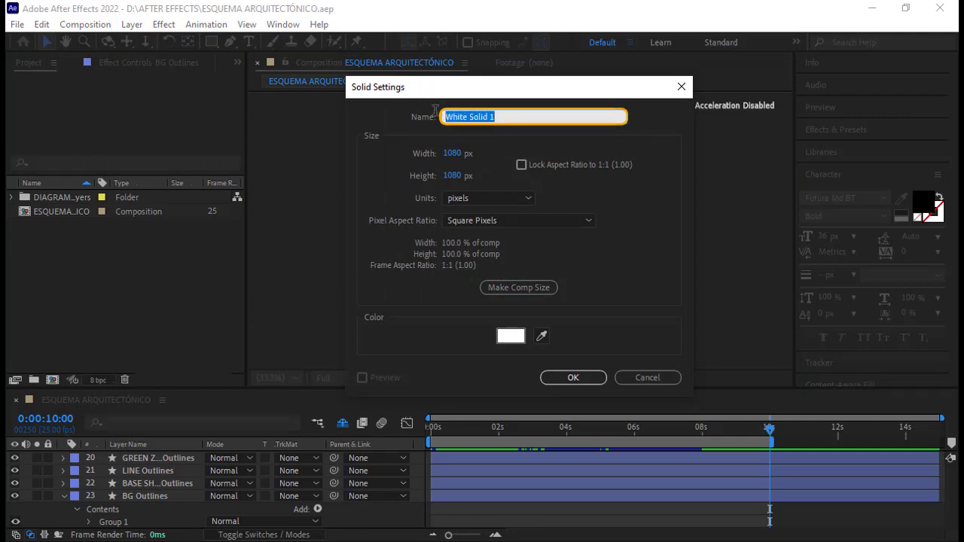
pyautogui.write('BG')
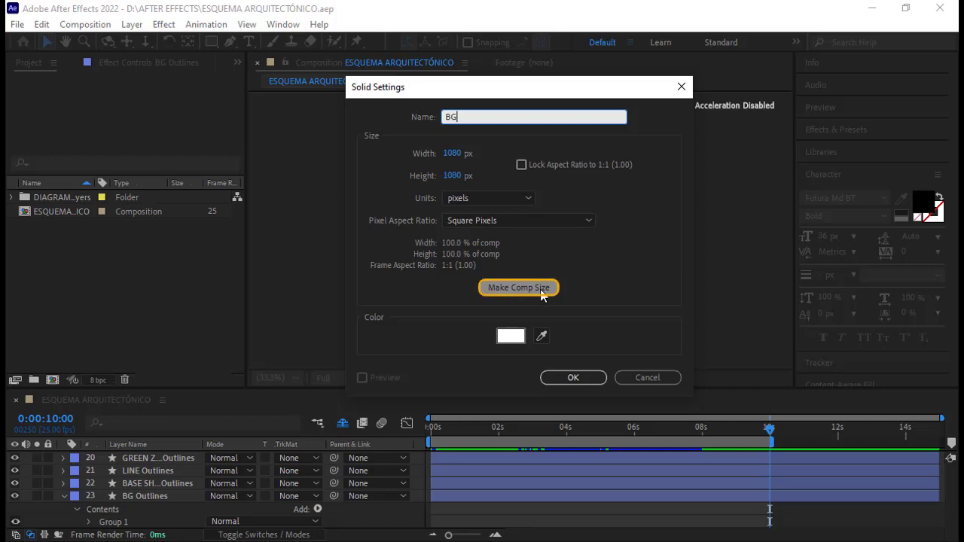
pyautogui.click(516, 338)
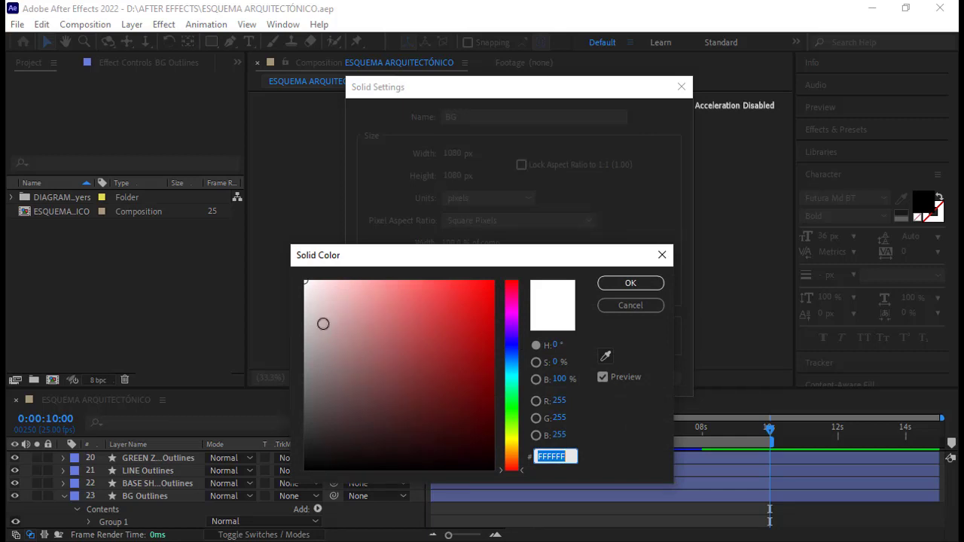
pyautogui.moveTo(323, 323); pyautogui.dragTo(305, 281)
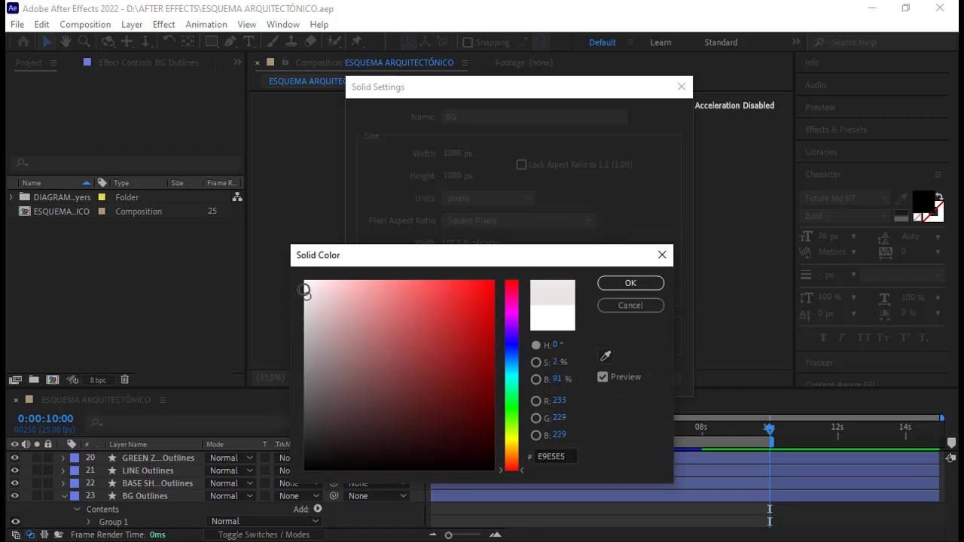
pyautogui.click(617, 283)
pyautogui.click(575, 377)
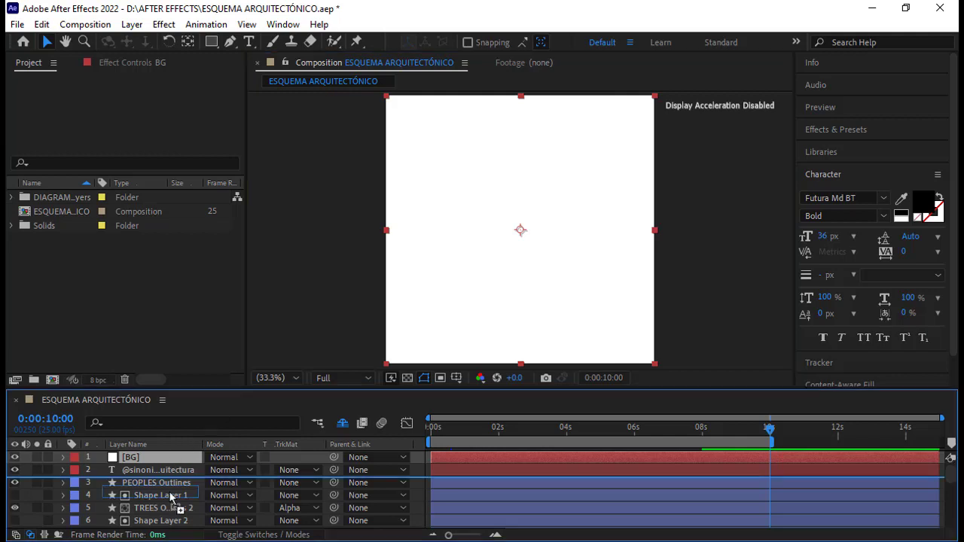
# Drop the BG solid to layer 23 above BG Outlines, collapse and hide BG Outlines.
pyautogui.moveTo(174, 457); pyautogui.dragTo(174, 483)
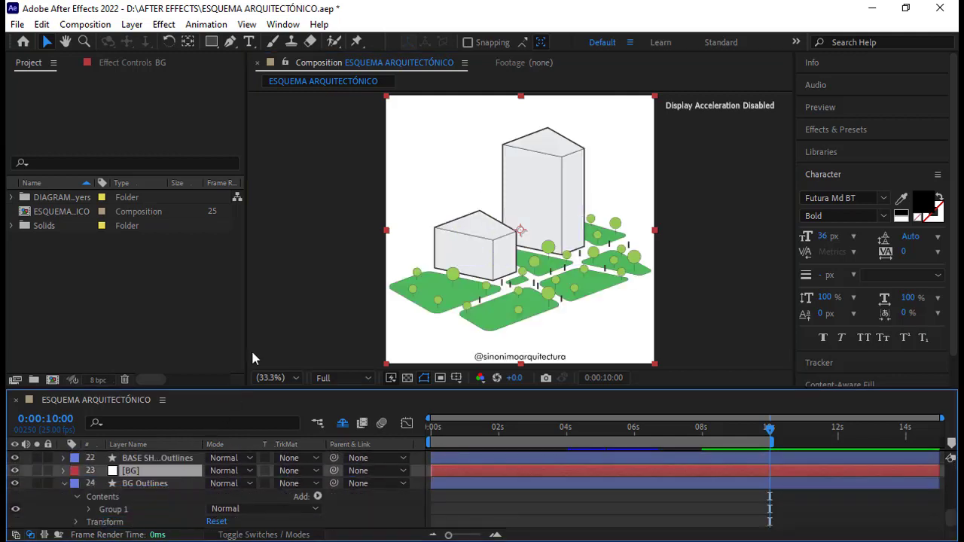
pyautogui.click(296, 304)
pyautogui.click(64, 482)
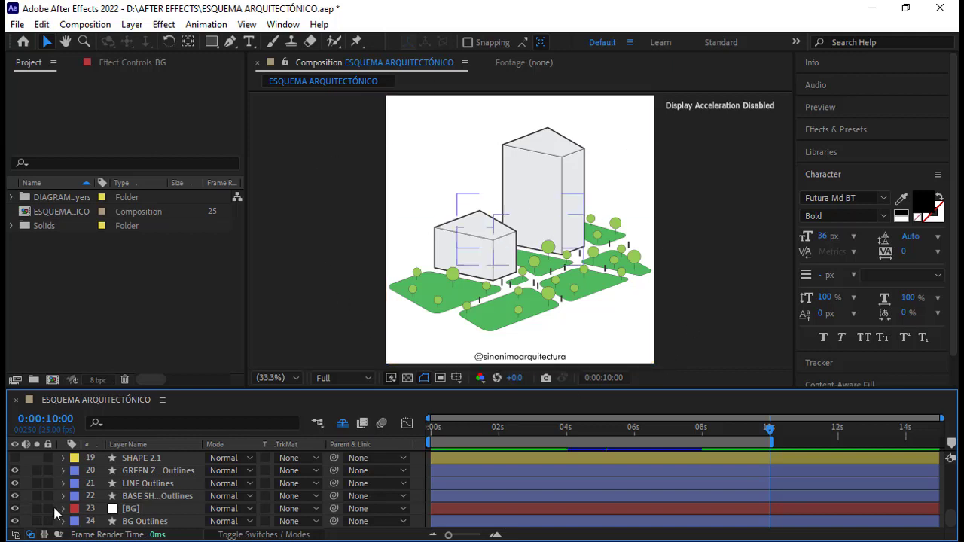
pyautogui.click(15, 521)
pyautogui.click(15, 508)
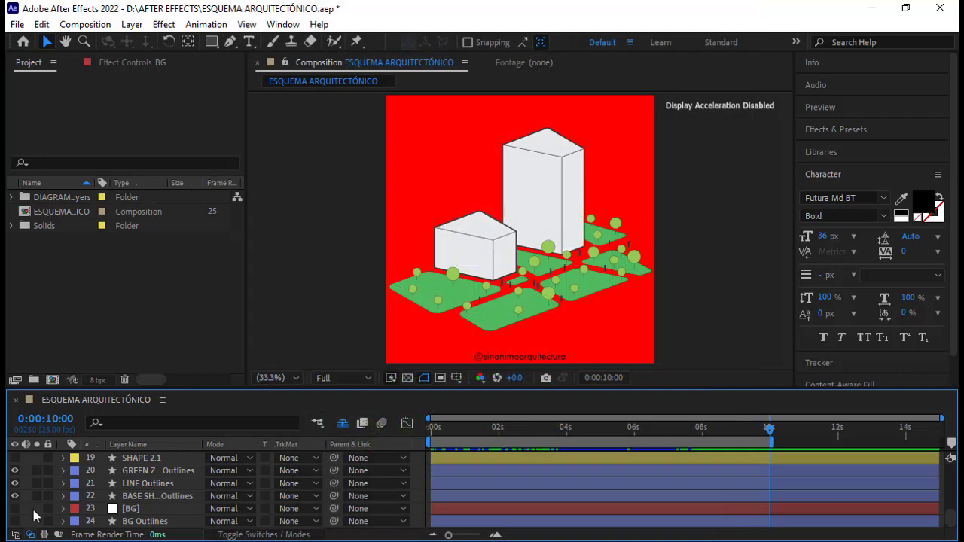
pyautogui.moveTo(766, 426); pyautogui.dragTo(405, 433)
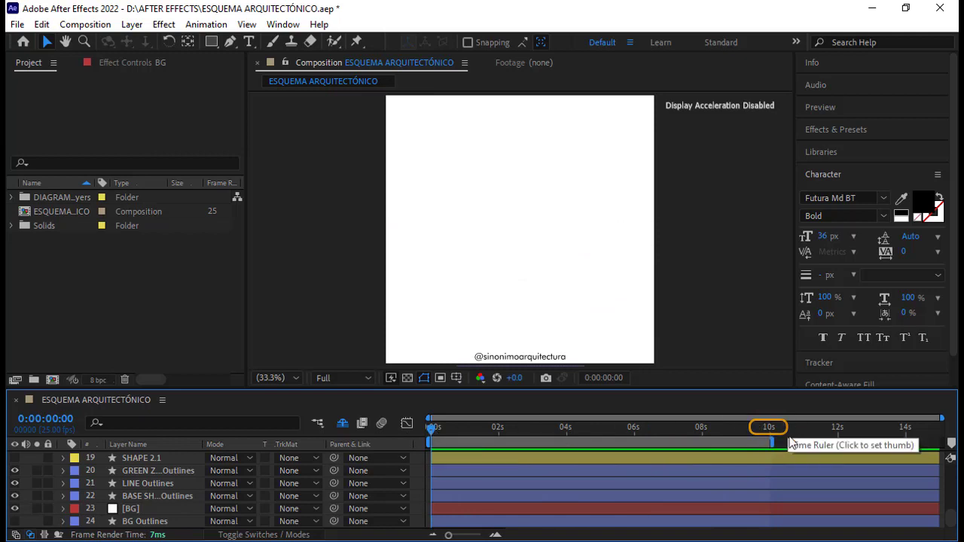
pyautogui.moveTo(432, 427)
pyautogui.mouseDown()
pyautogui.moveTo(750, 446)
pyautogui.moveTo(769, 437)
pyautogui.mouseUp()
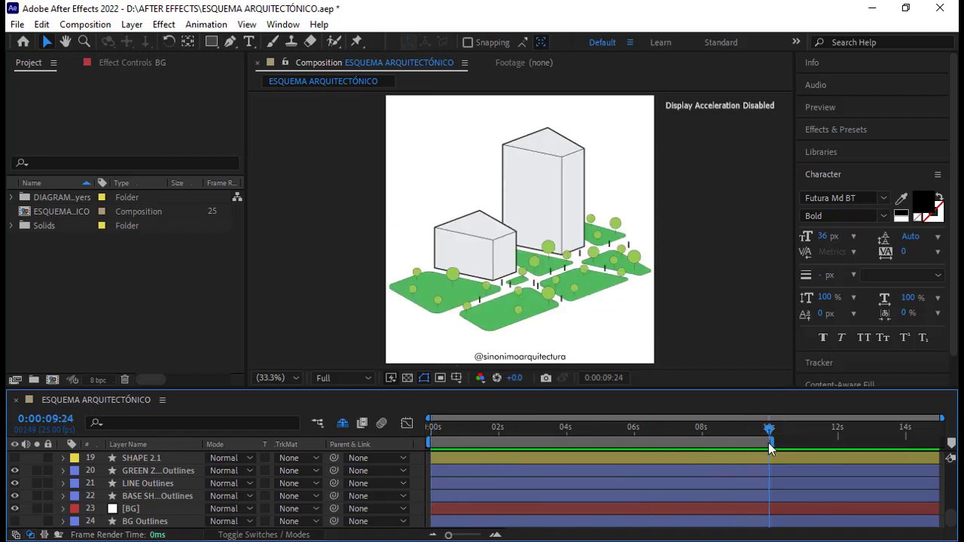
pyautogui.click(360, 381)
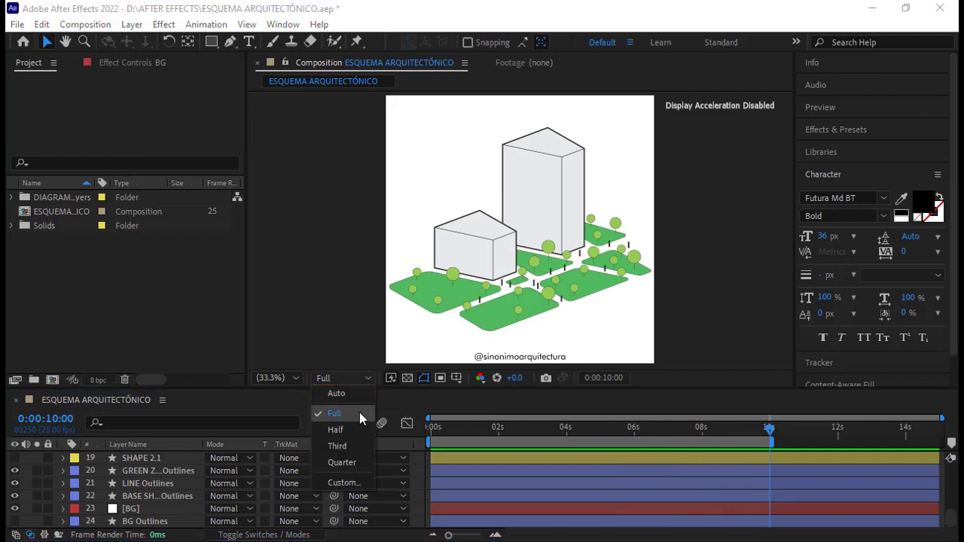
pyautogui.click(359, 414)
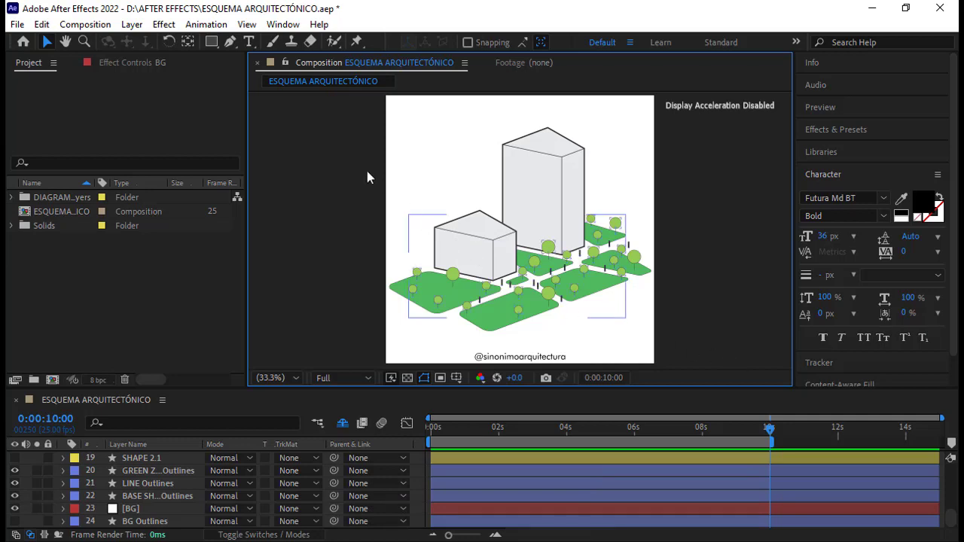
# Change the composition size to 1080 × 1350 px, keeping the Custom preset.
pyautogui.click(106, 28)
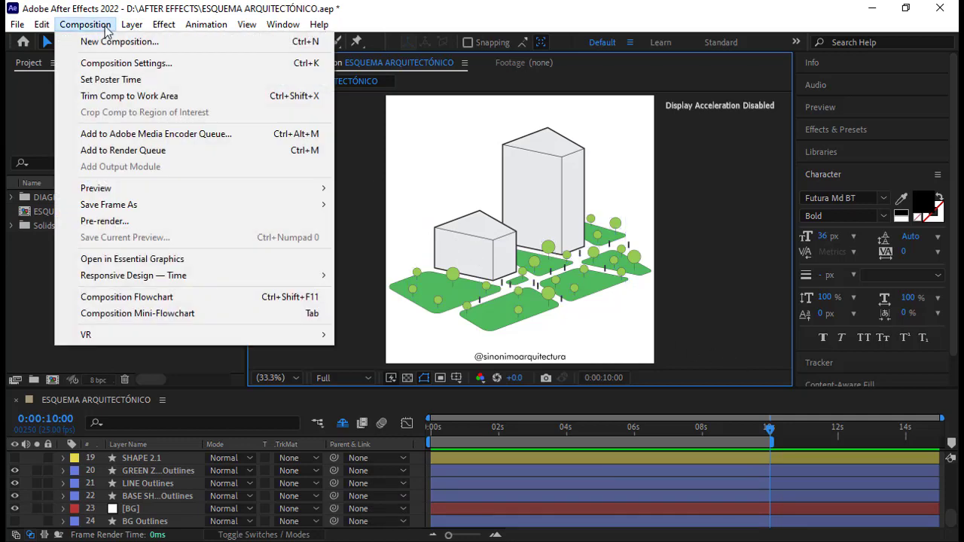
pyautogui.click(129, 66)
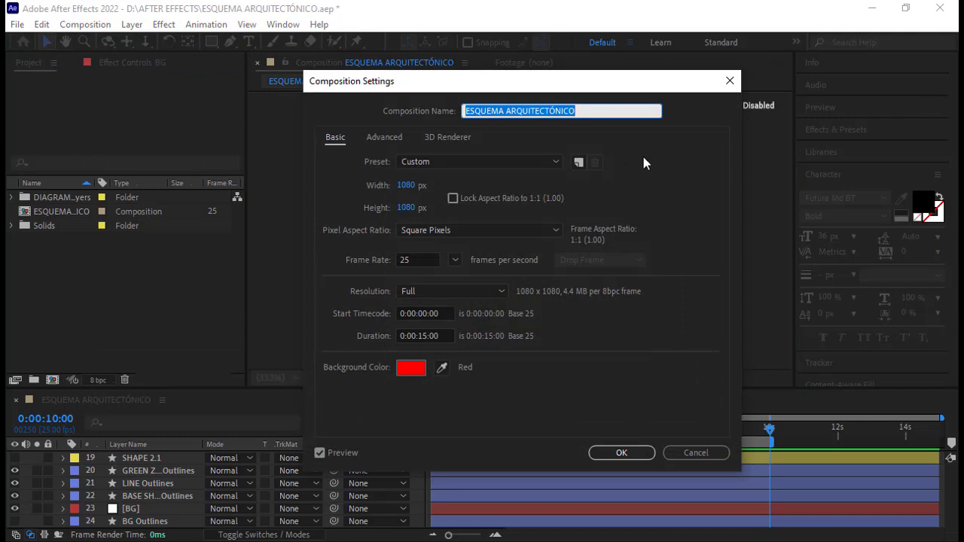
pyautogui.moveTo(647, 111); pyautogui.dragTo(461, 112)
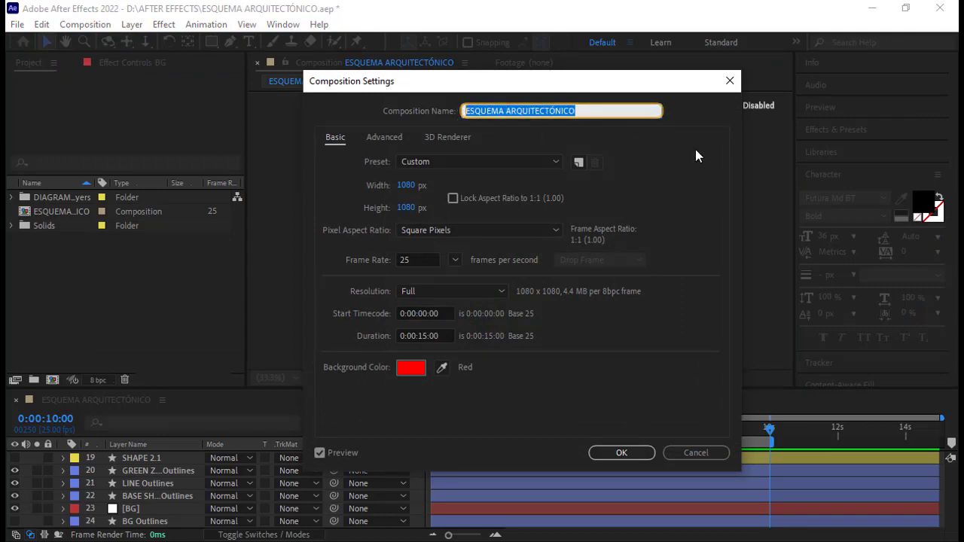
pyautogui.press('Tab')
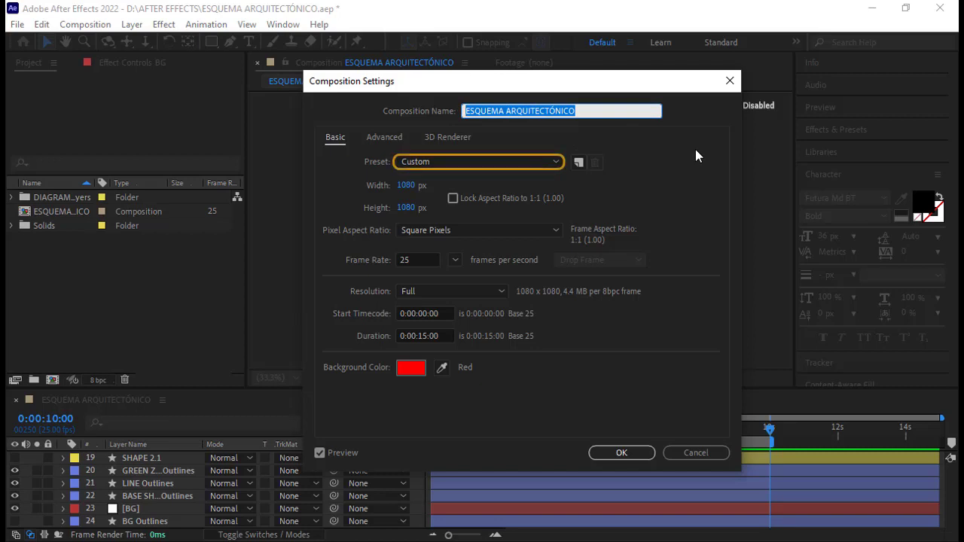
pyautogui.click(422, 163)
pyautogui.click(423, 162)
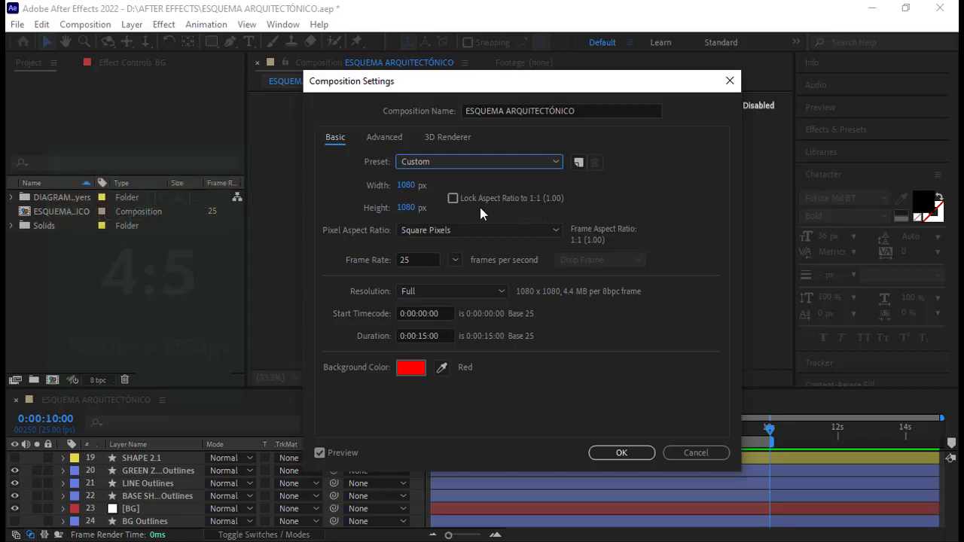
pyautogui.click(407, 210)
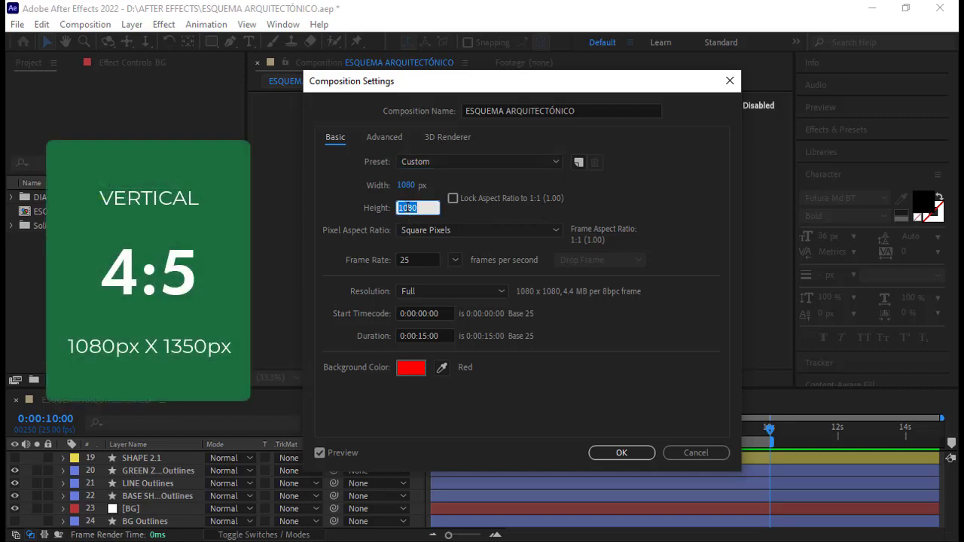
pyautogui.write('1350')
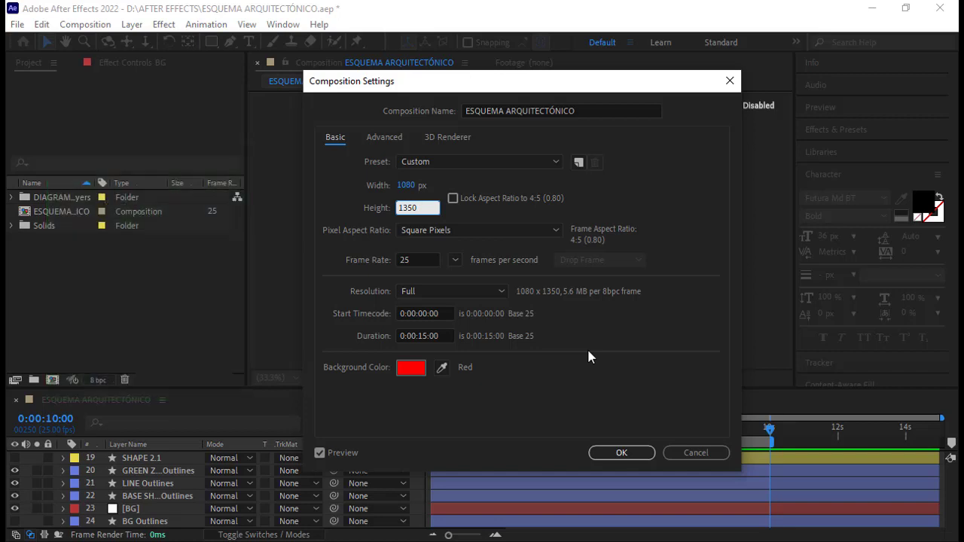
pyautogui.click(620, 452)
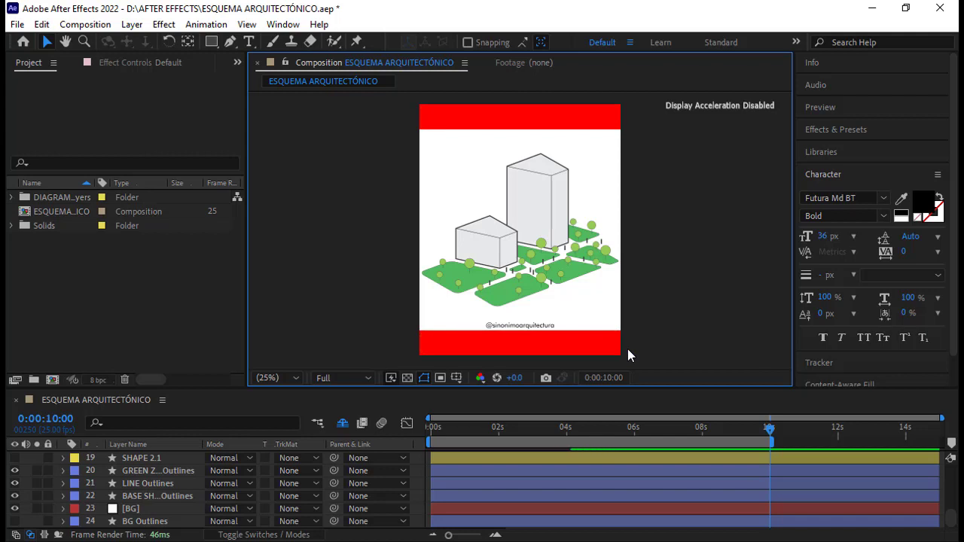
# Select the BG solid, reopen Composition Settings and enter 1920 as the height.
pyautogui.click(595, 319)
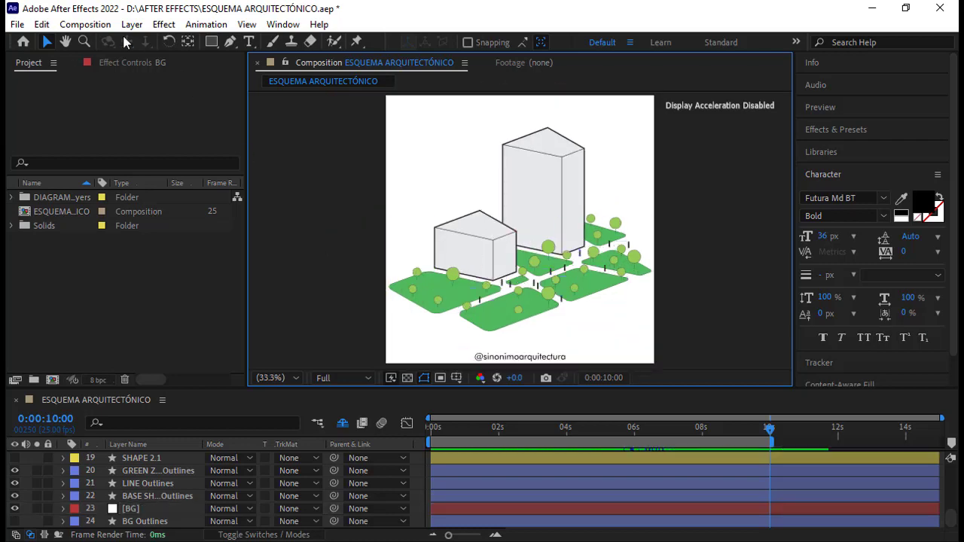
pyautogui.click(86, 24)
pyautogui.click(116, 64)
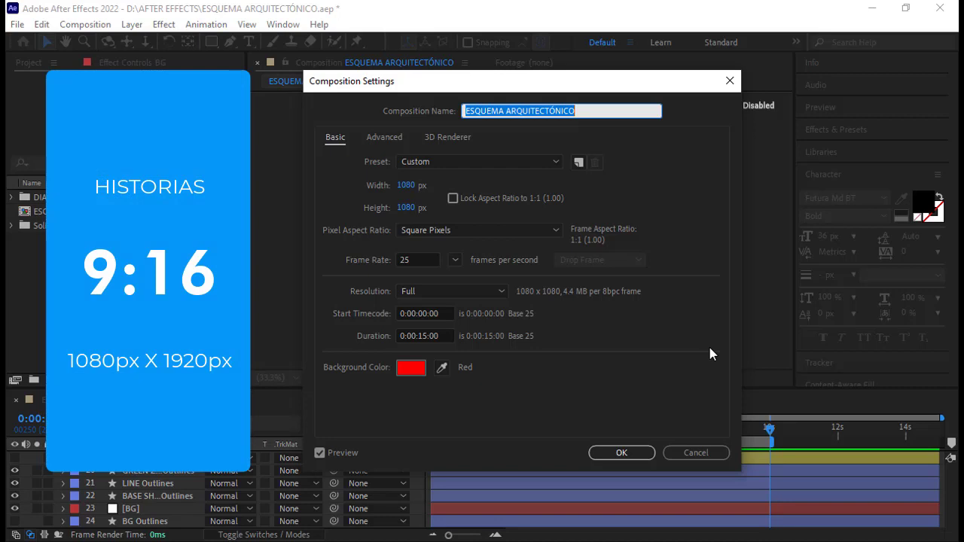
pyautogui.click(406, 207)
pyautogui.write('19')
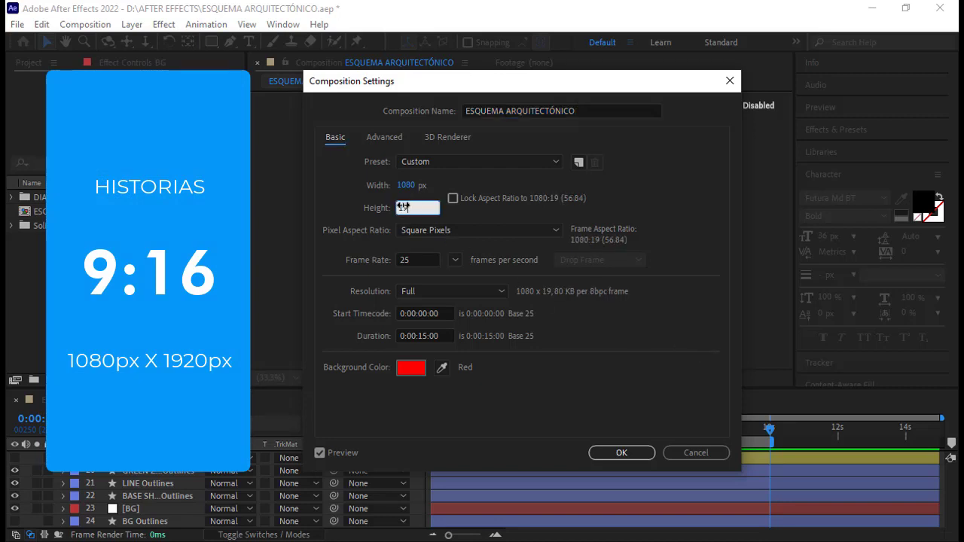
pyautogui.write('20')
pyautogui.press('Return')
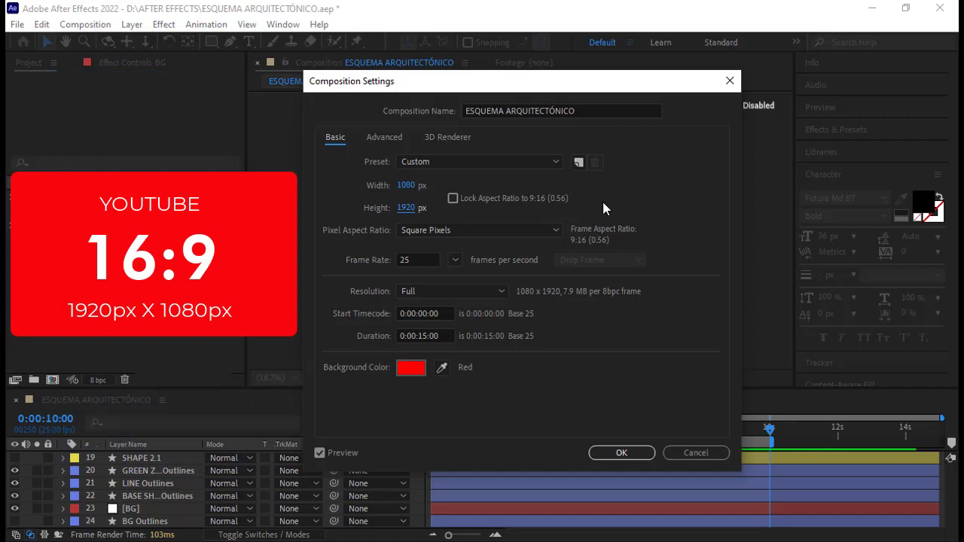
# Set the frame to 1920 × 1080, then change the width to 1080 for a square.
pyautogui.click(406, 186)
pyautogui.write('1920')
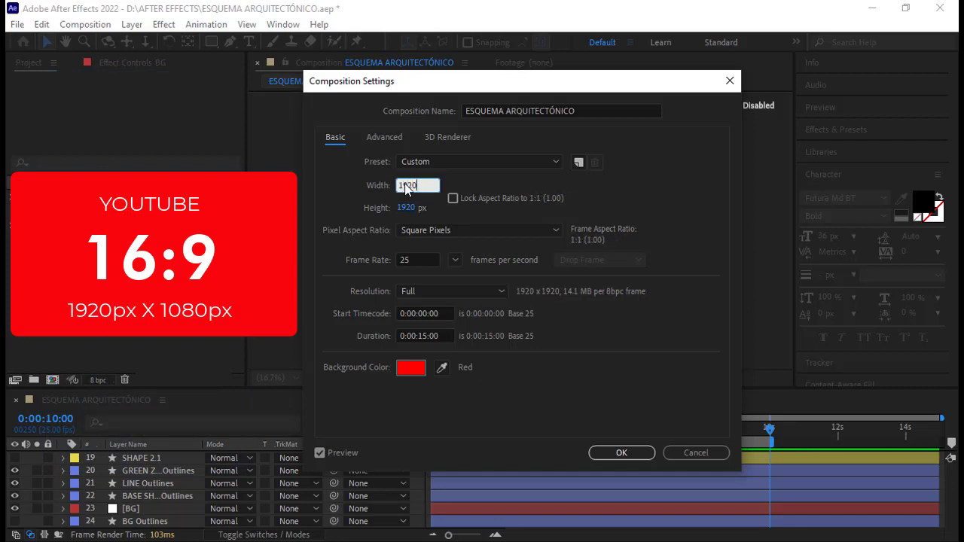
pyautogui.click(411, 207)
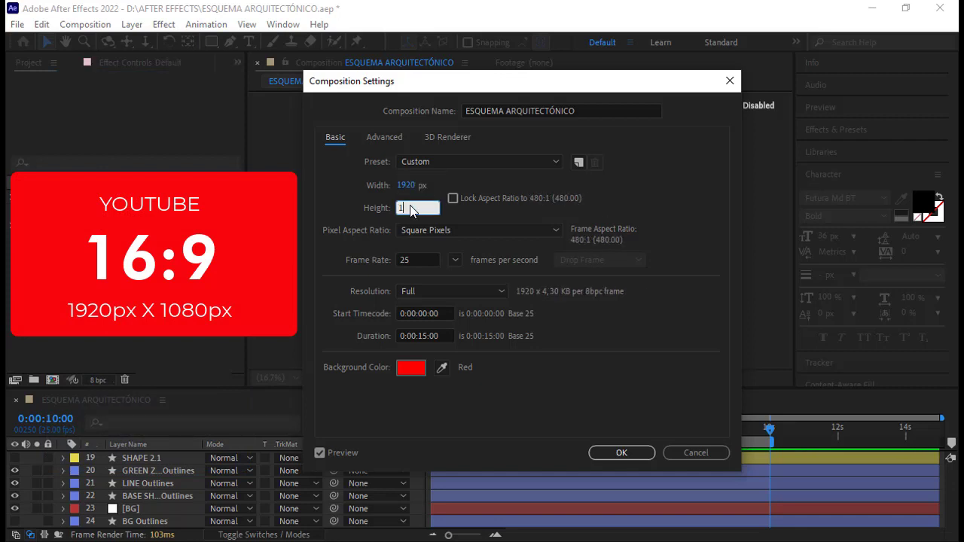
pyautogui.write('1080')
pyautogui.click(615, 193)
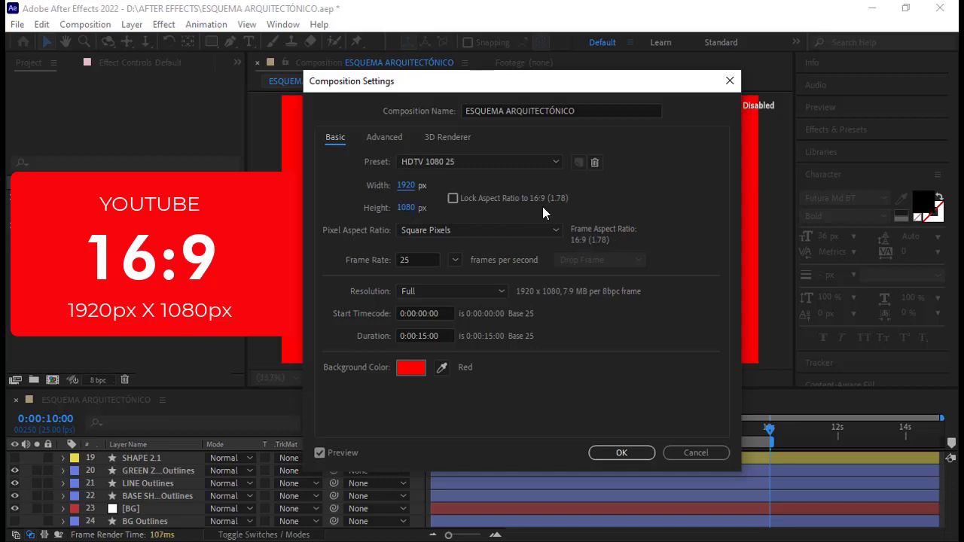
pyautogui.click(407, 185)
pyautogui.write('1080')
pyautogui.click(620, 192)
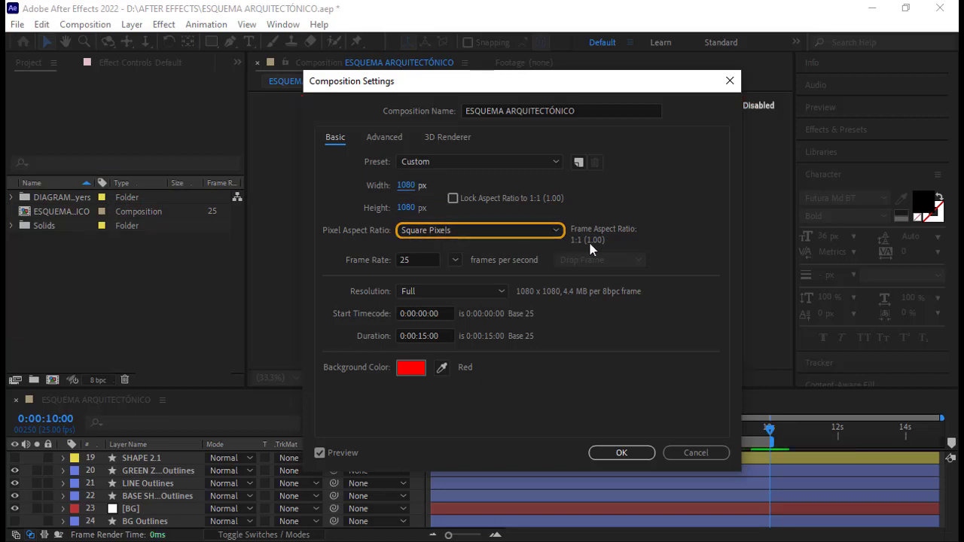
# Keep the frame rate at 25 fps and resolution at Full, and apply the settings.
pyautogui.press('Tab')
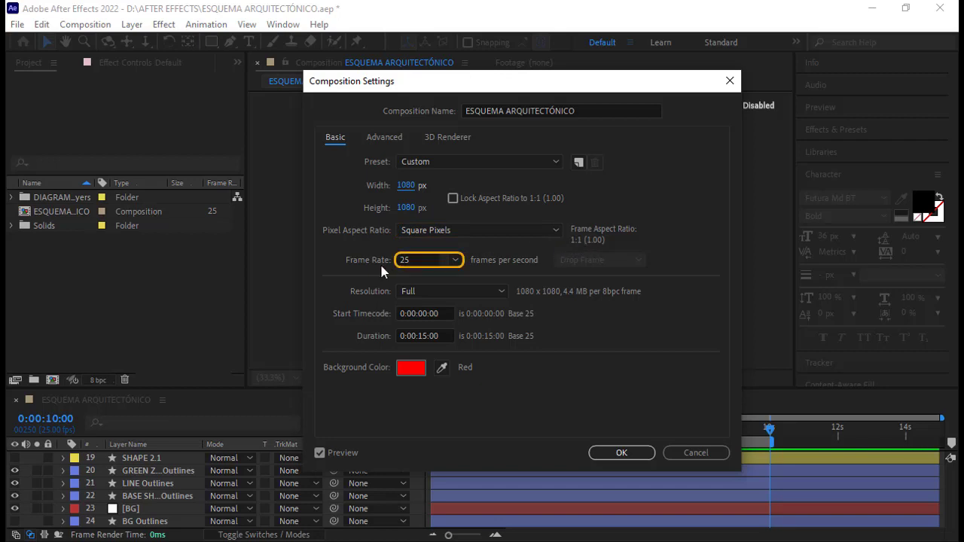
pyautogui.click(457, 264)
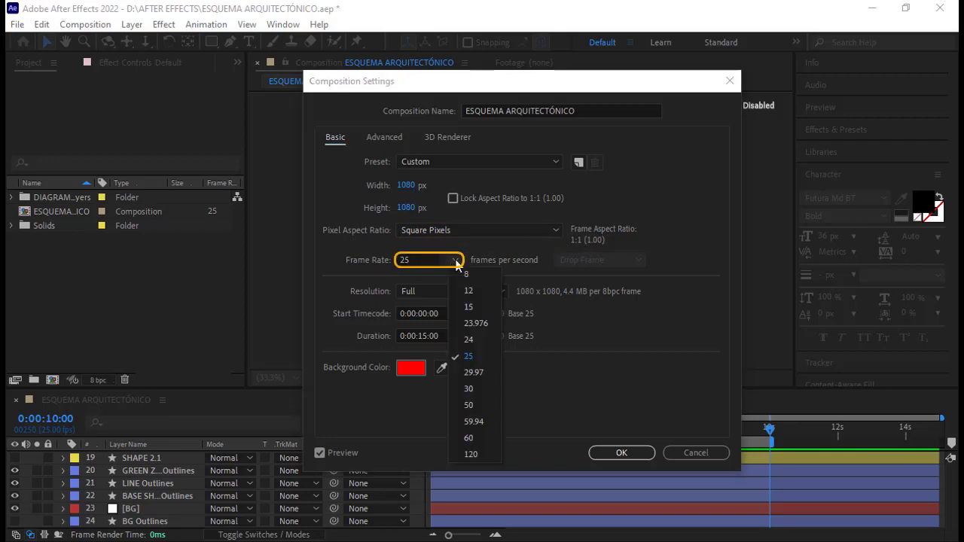
pyautogui.click(487, 356)
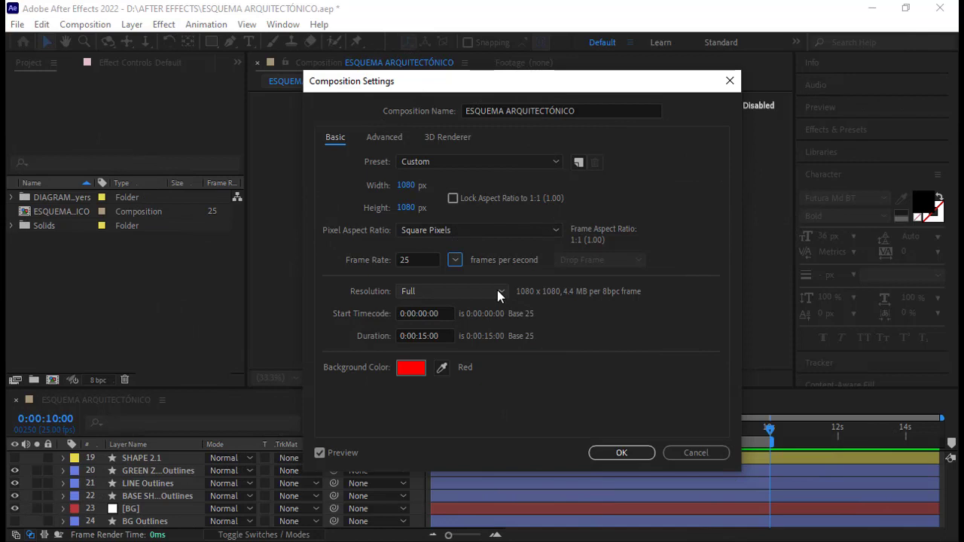
pyautogui.click(498, 290)
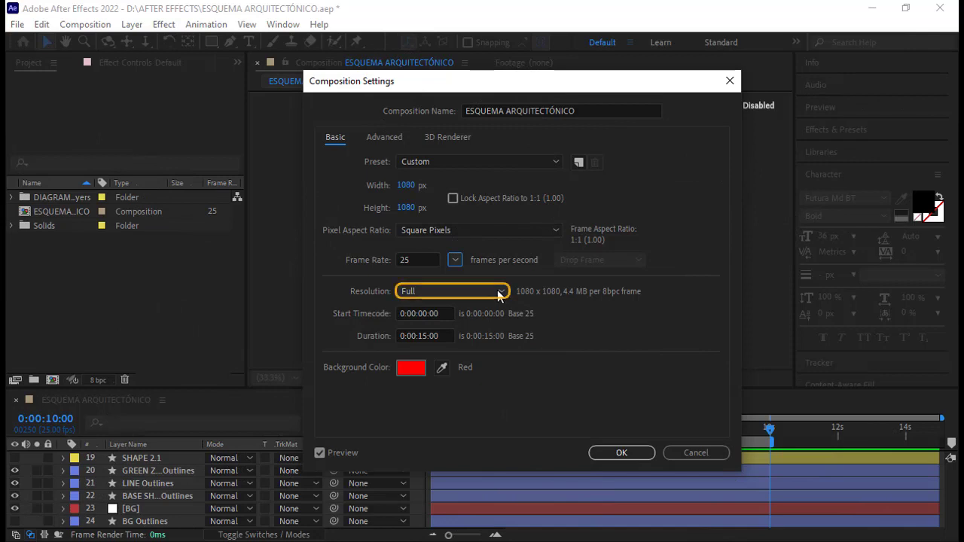
pyautogui.click(495, 304)
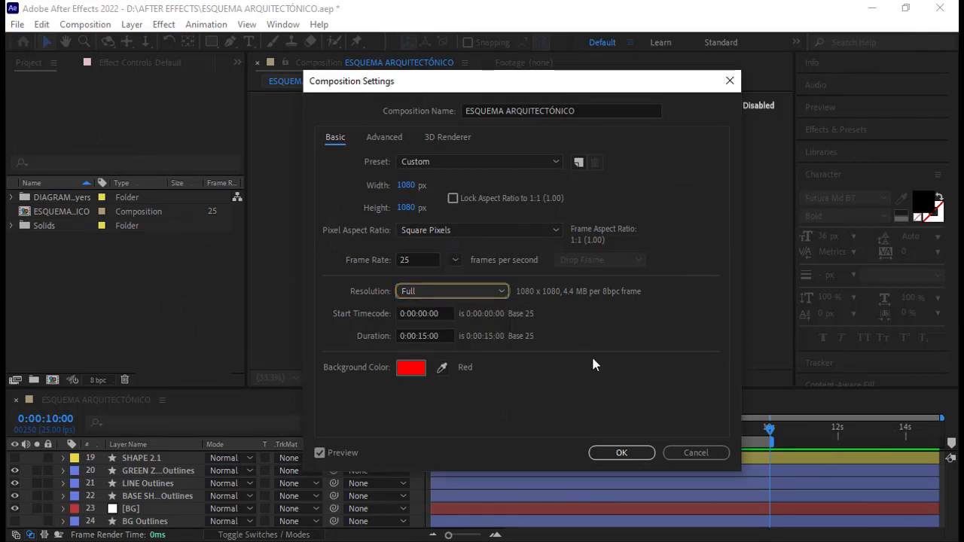
pyautogui.click(619, 452)
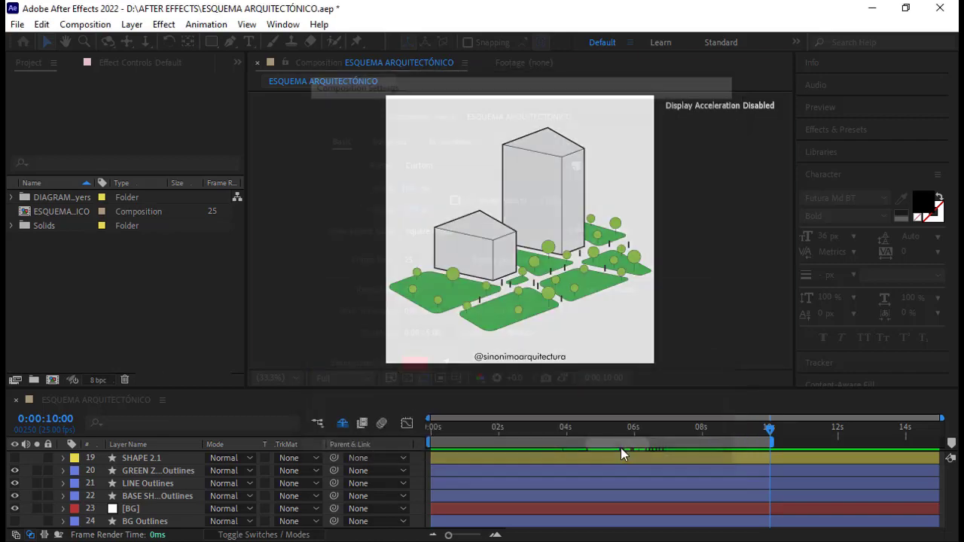
pyautogui.click(85, 24)
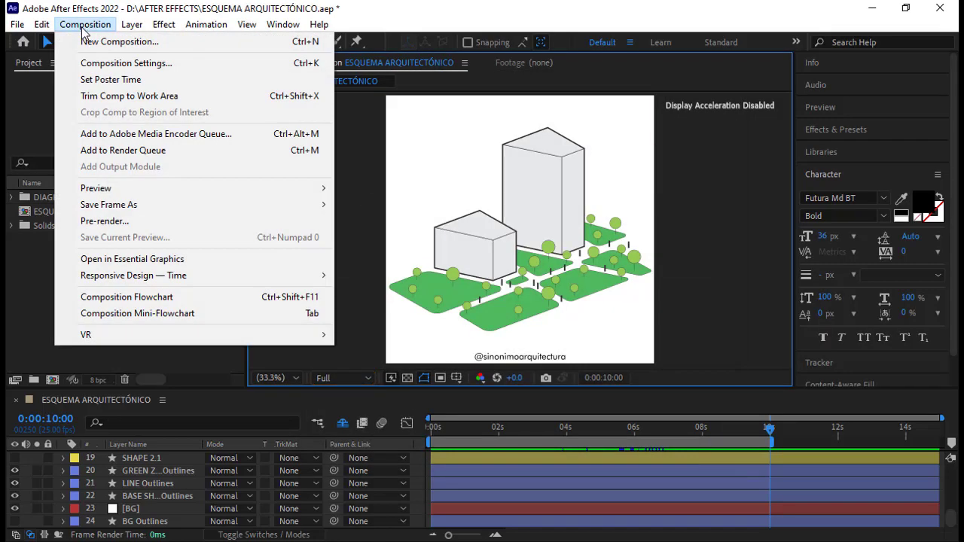
pyautogui.click(98, 64)
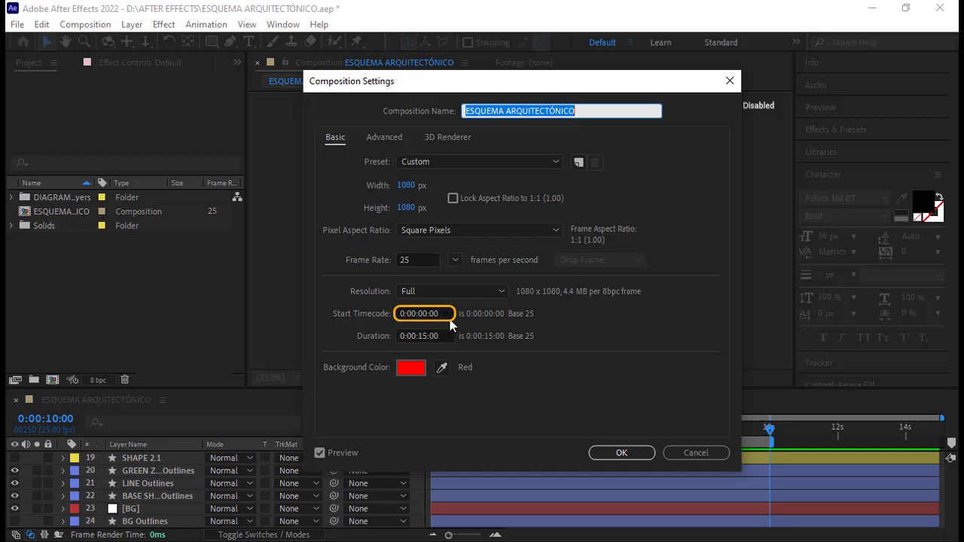
pyautogui.click(406, 336)
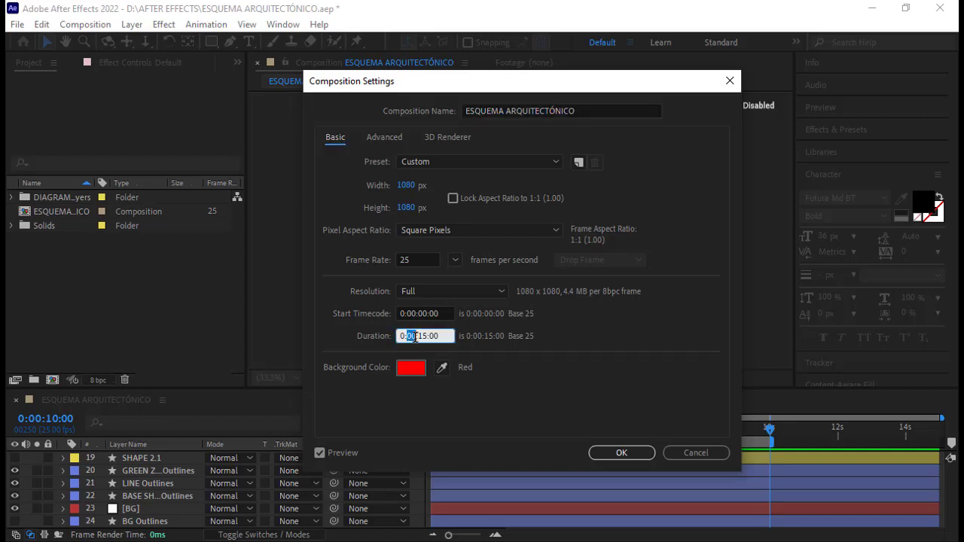
pyautogui.doubleClick(424, 335)
pyautogui.click(445, 360)
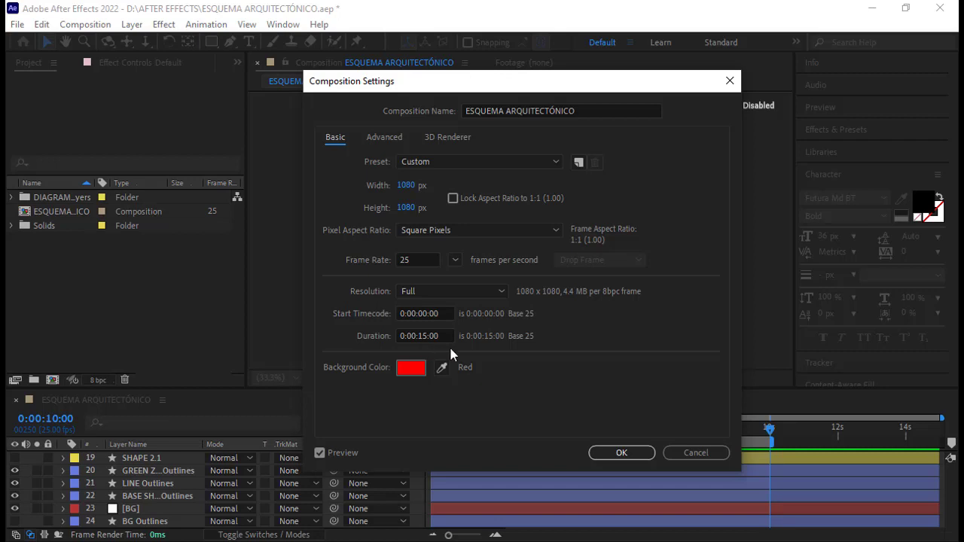
pyautogui.click(623, 454)
pyautogui.hotkey('ctrl', 'a')
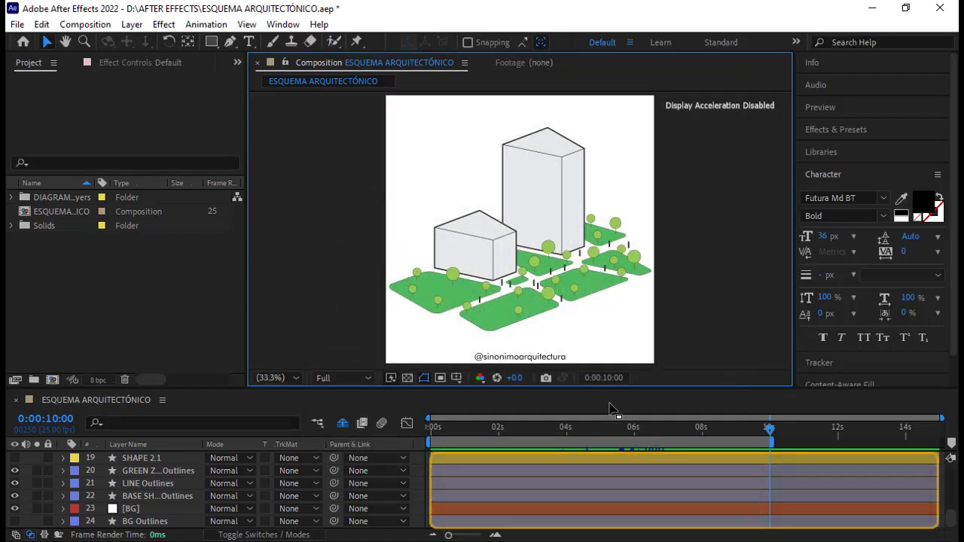
pyautogui.click(855, 470)
pyautogui.click(855, 483)
pyautogui.click(853, 496)
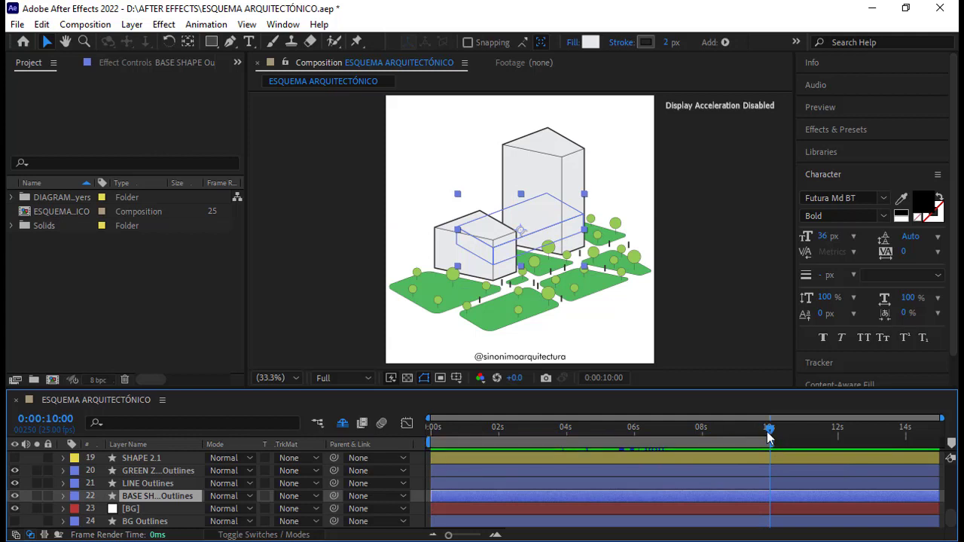
pyautogui.moveTo(769, 435); pyautogui.dragTo(743, 435)
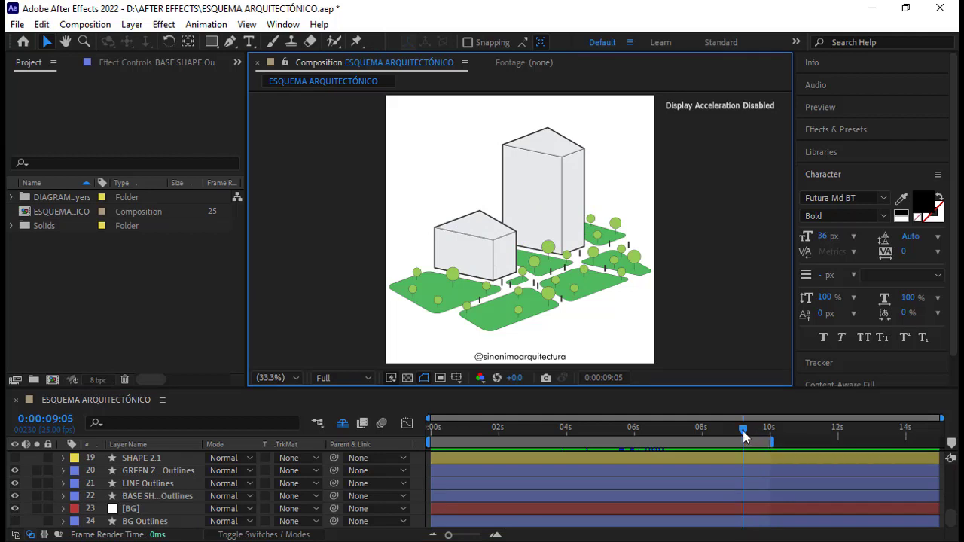
pyautogui.click(717, 435)
pyautogui.moveTo(709, 444); pyautogui.dragTo(704, 448)
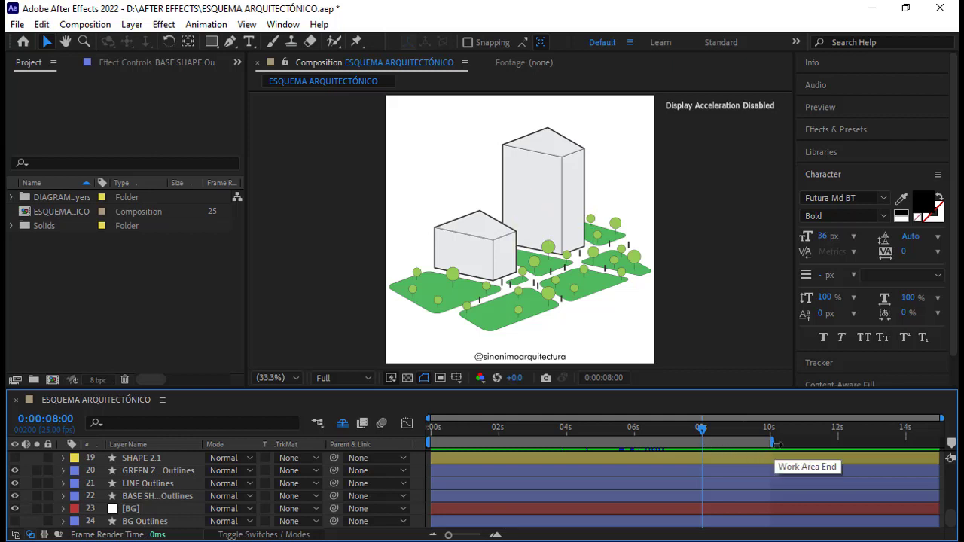
pyautogui.moveTo(775, 444); pyautogui.dragTo(707, 444)
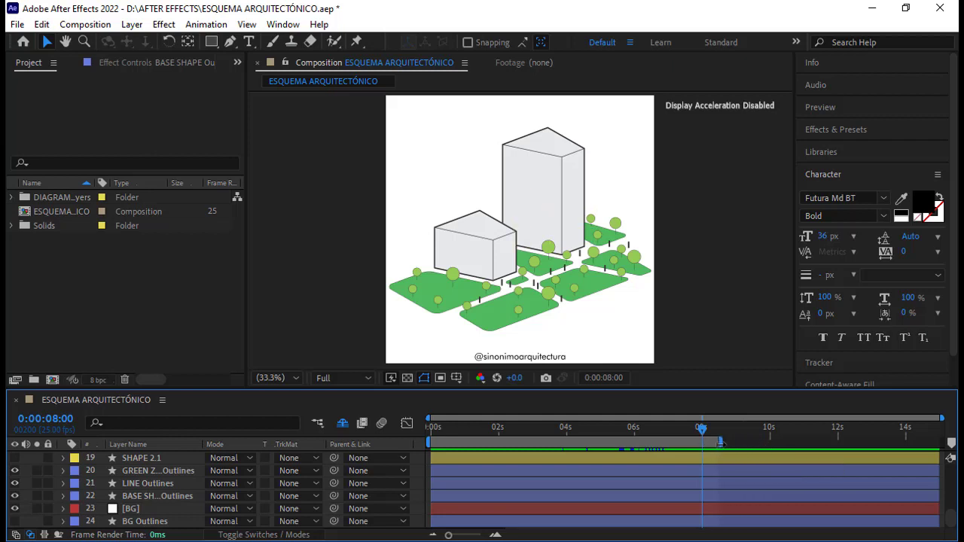
pyautogui.click(713, 479)
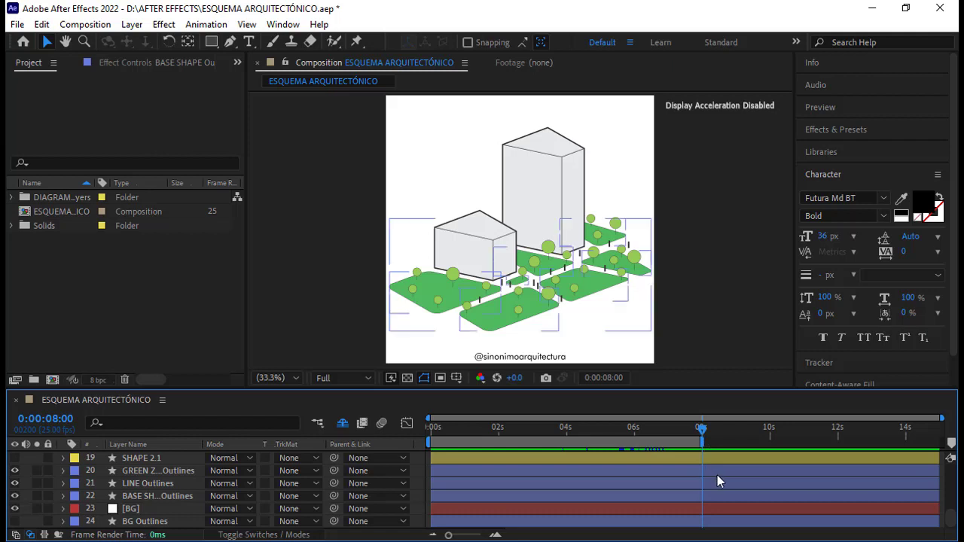
pyautogui.press('F2')
pyautogui.moveTo(705, 443)
pyautogui.mouseDown()
pyautogui.moveTo(801, 443)
pyautogui.moveTo(705, 444)
pyautogui.mouseUp()
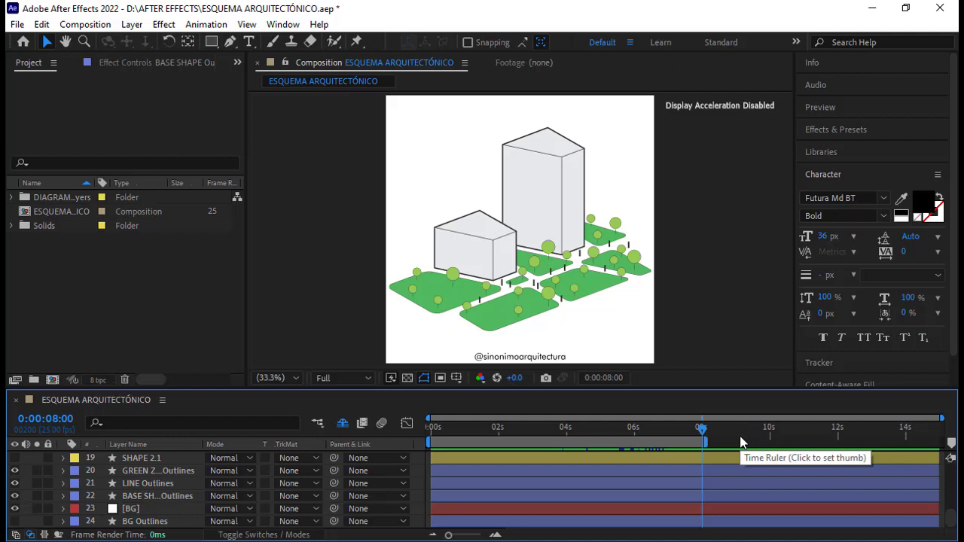
pyautogui.moveTo(705, 444); pyautogui.dragTo(786, 443)
pyautogui.press('b')
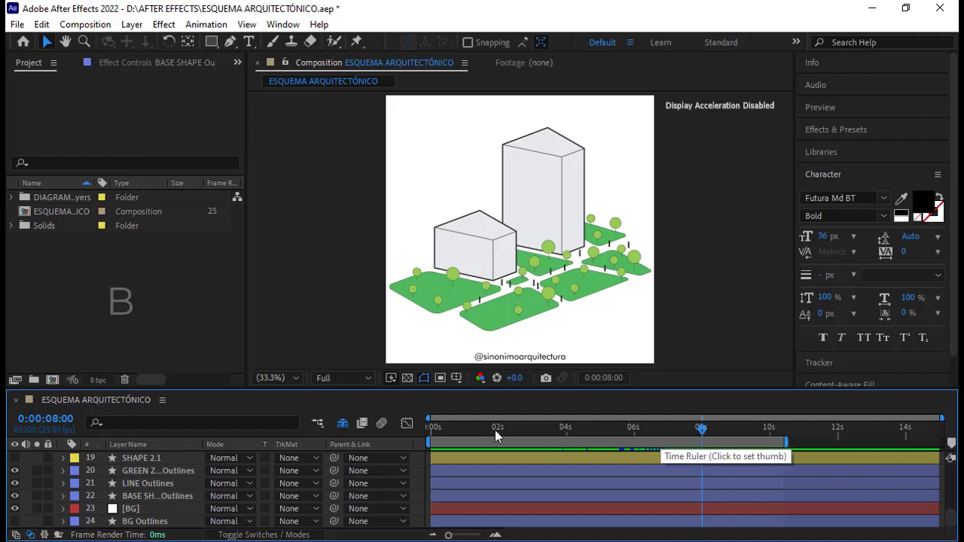
pyautogui.click(452, 428)
pyautogui.press('b')
pyautogui.click(718, 426)
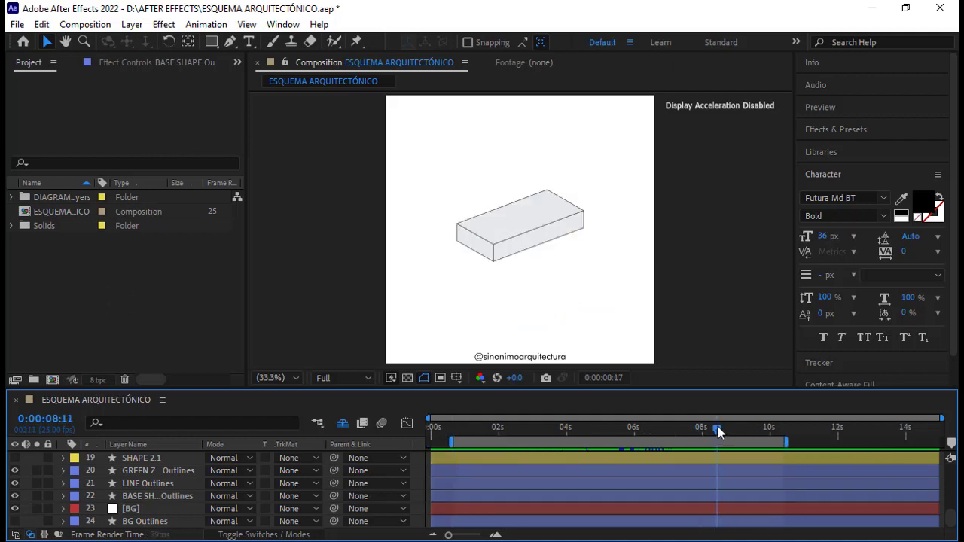
pyautogui.press('n')
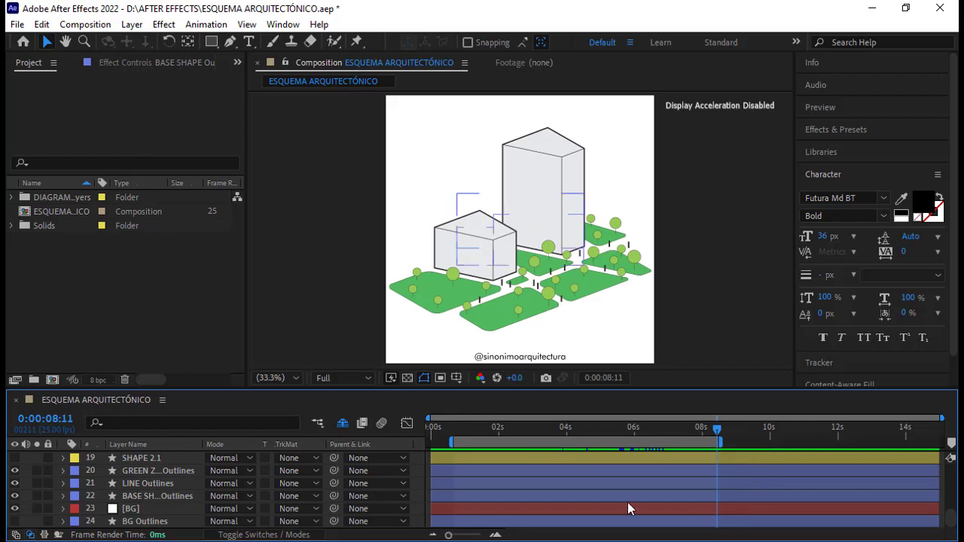
pyautogui.click(768, 428)
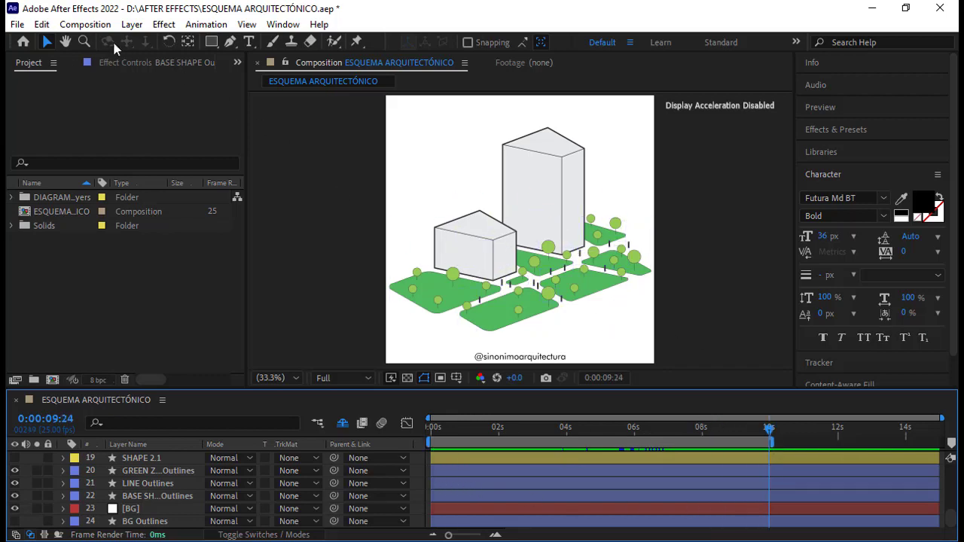
pyautogui.click(85, 24)
pyautogui.click(68, 62)
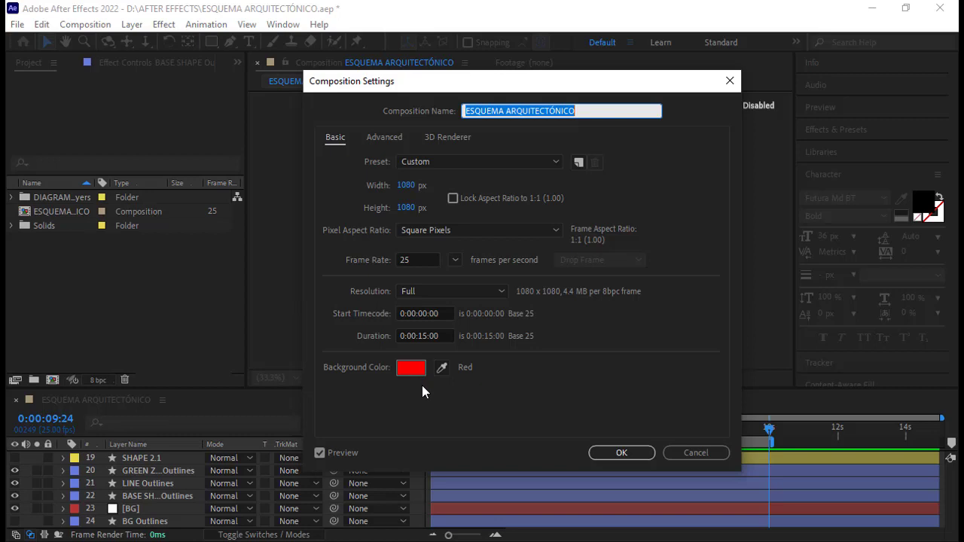
pyautogui.click(410, 366)
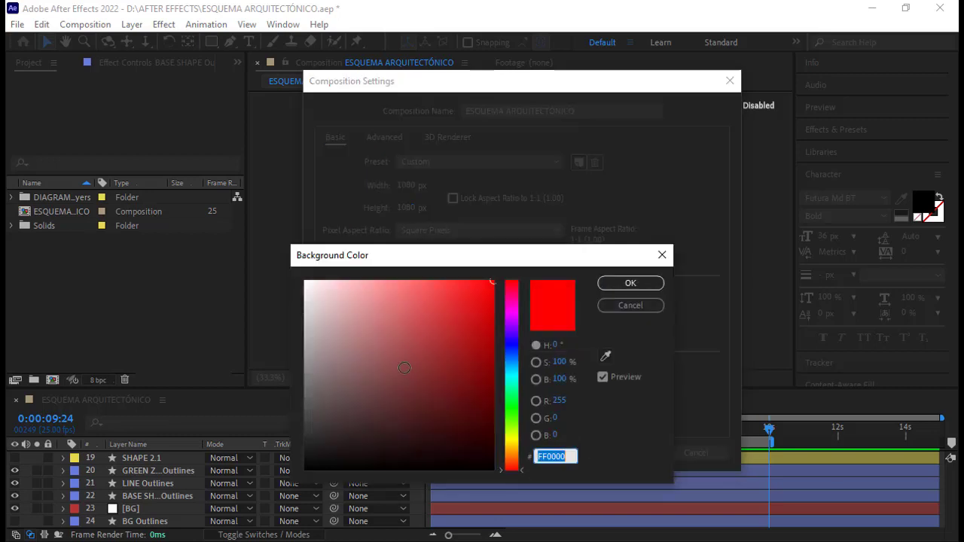
pyautogui.moveTo(443, 335); pyautogui.dragTo(492, 278)
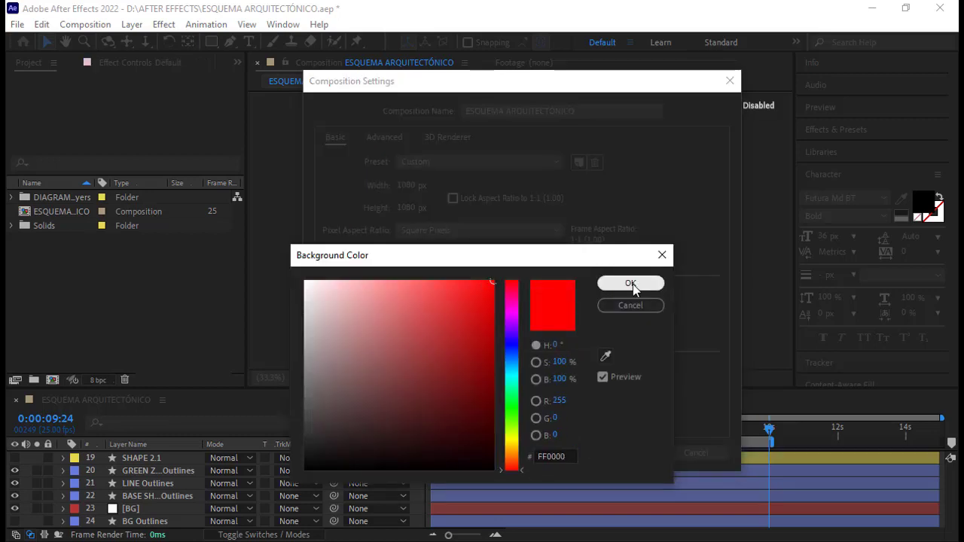
pyautogui.click(633, 284)
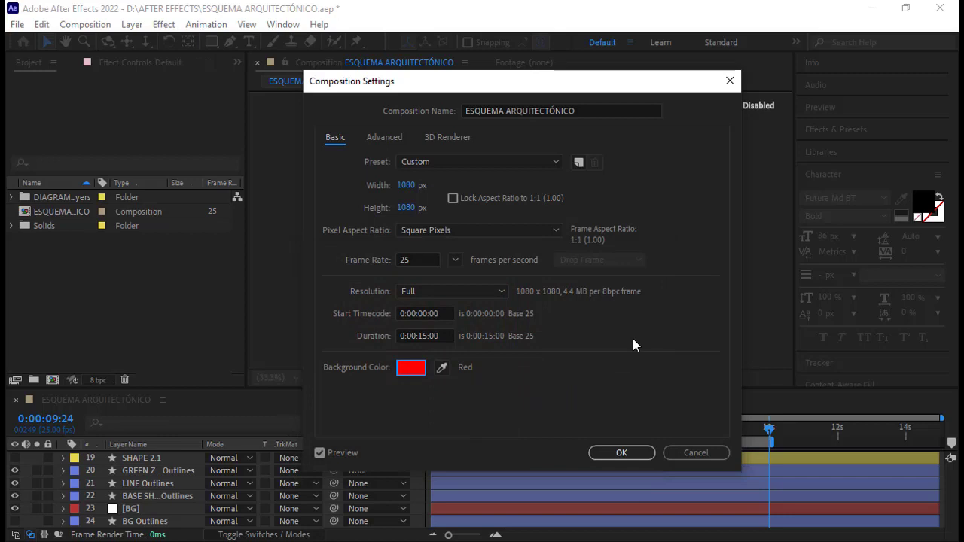
pyautogui.click(619, 453)
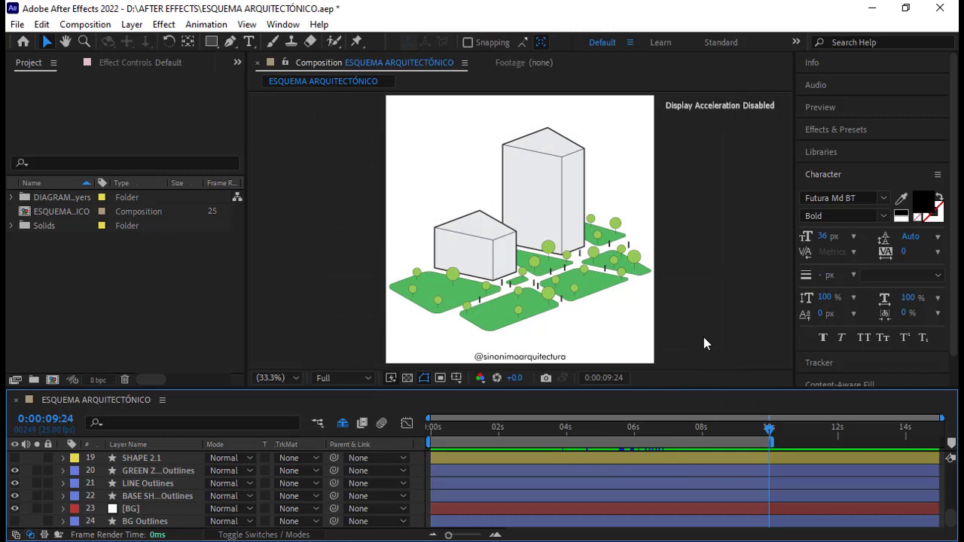
# Save the project, add ESQUEMA ARQUITECTÓNICO to the Render Queue, and close that panel.
pyautogui.click(19, 27)
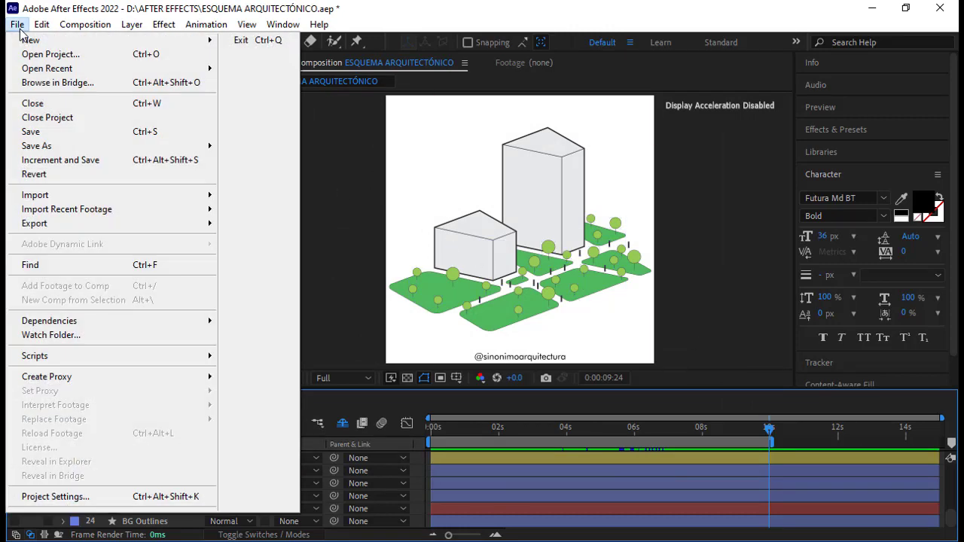
pyautogui.click(75, 138)
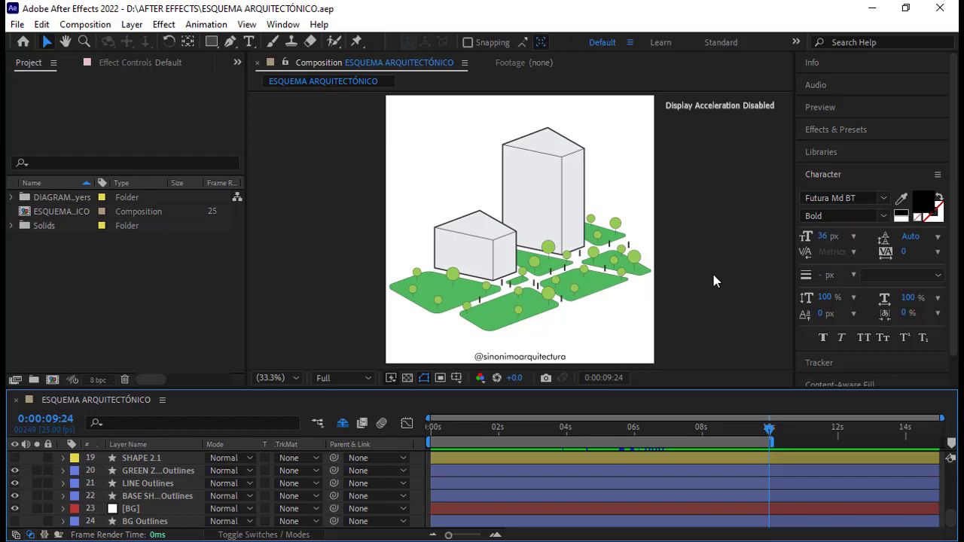
pyautogui.click(16, 24)
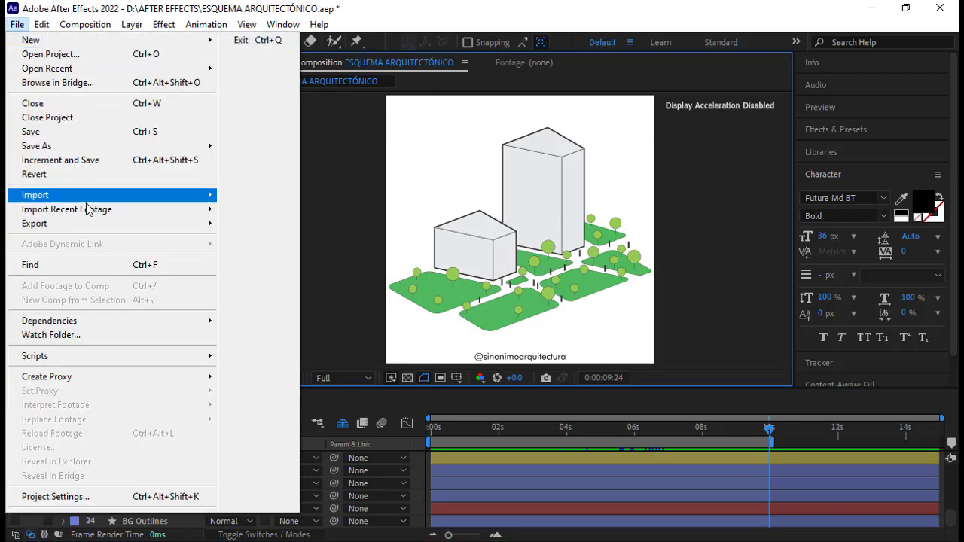
pyautogui.moveTo(101, 225)
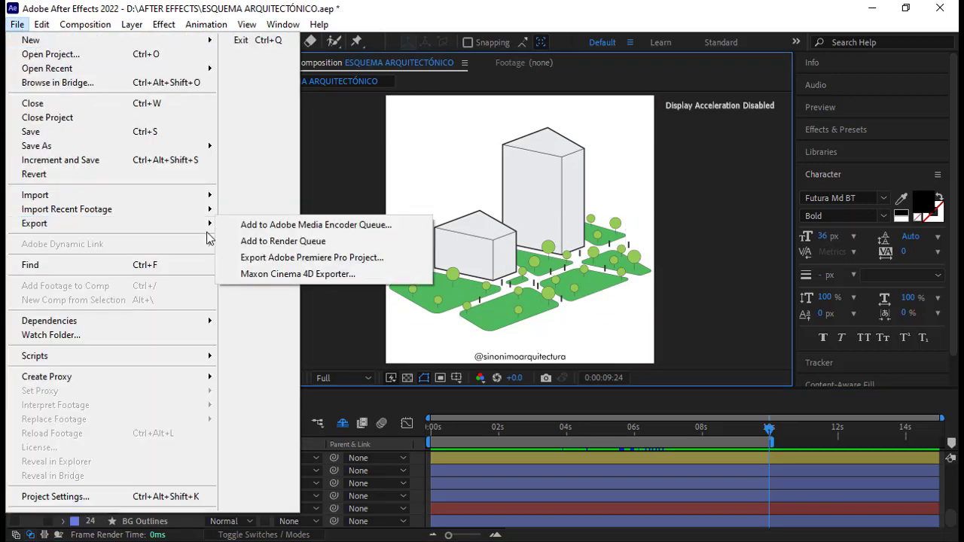
pyautogui.click(283, 242)
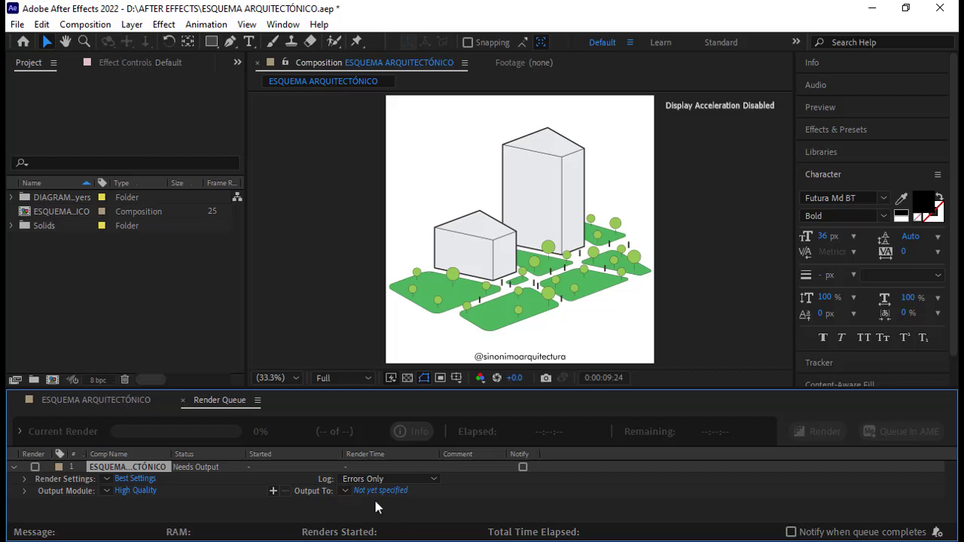
pyautogui.click(183, 399)
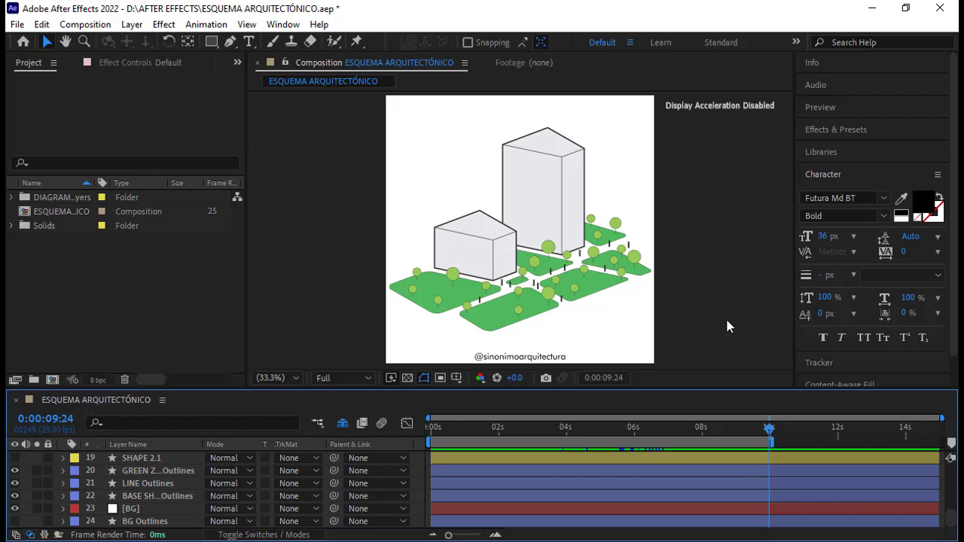
pyautogui.click(17, 25)
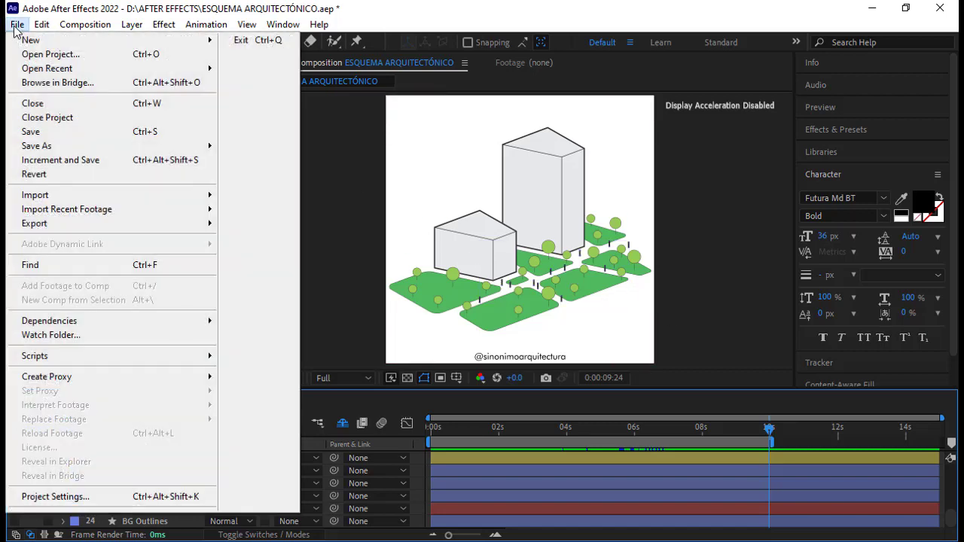
pyautogui.moveTo(90, 224)
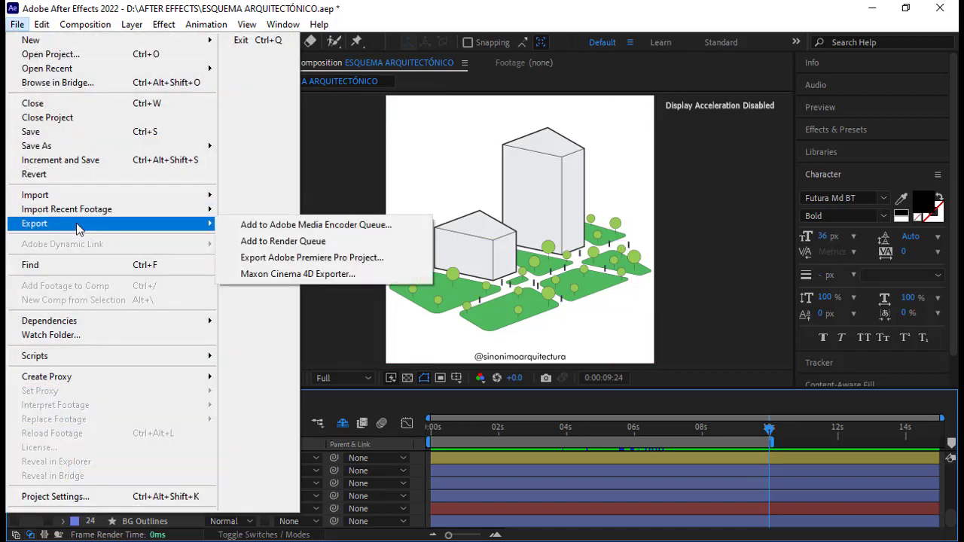
pyautogui.click(332, 229)
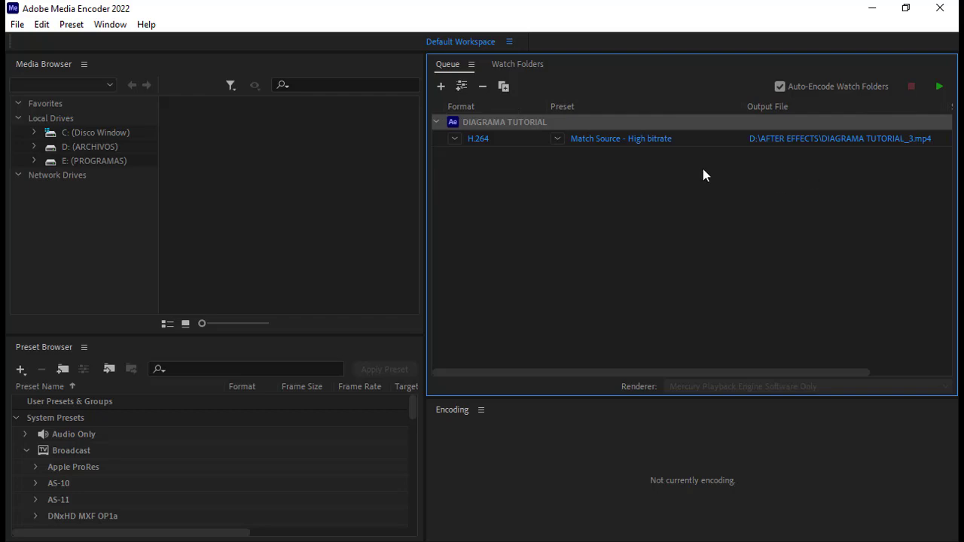
pyautogui.click(940, 8)
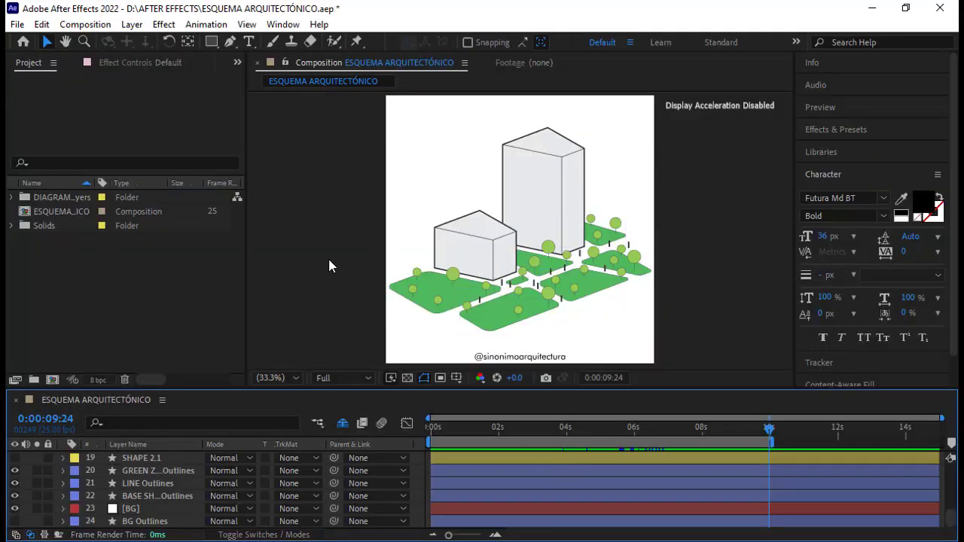
# Send the composition to Media Encoder, delete the queued job, and close Media Encoder to restart it.
pyautogui.click(84, 25)
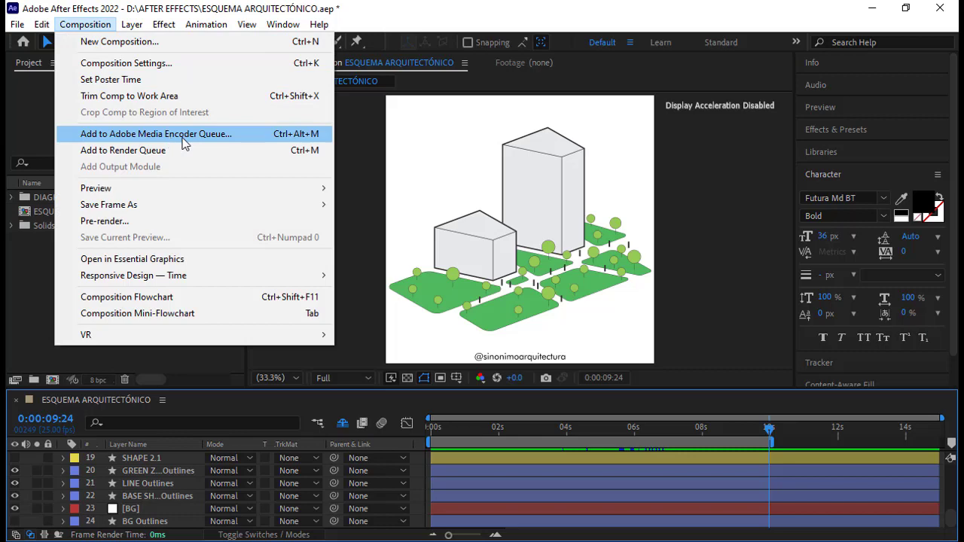
pyautogui.click(254, 143)
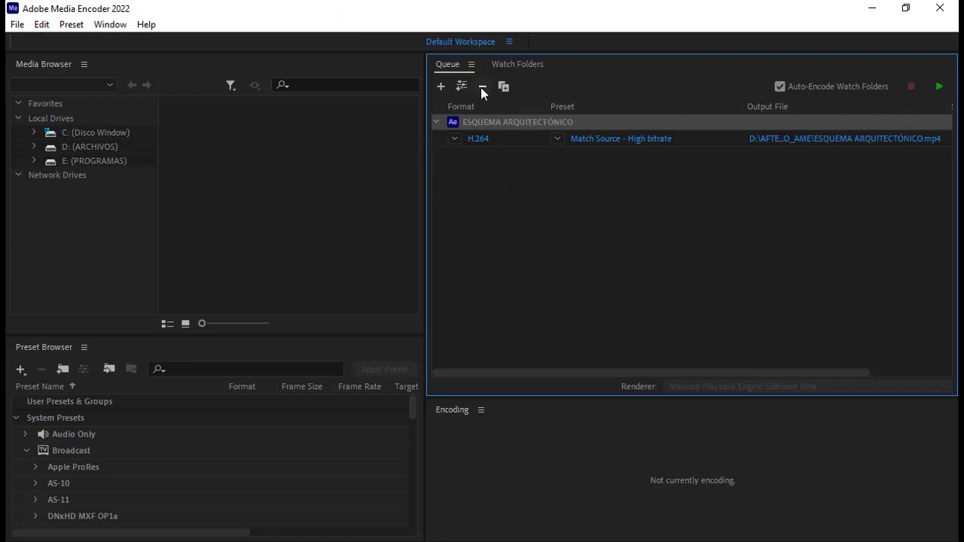
pyautogui.click(482, 88)
pyautogui.click(561, 324)
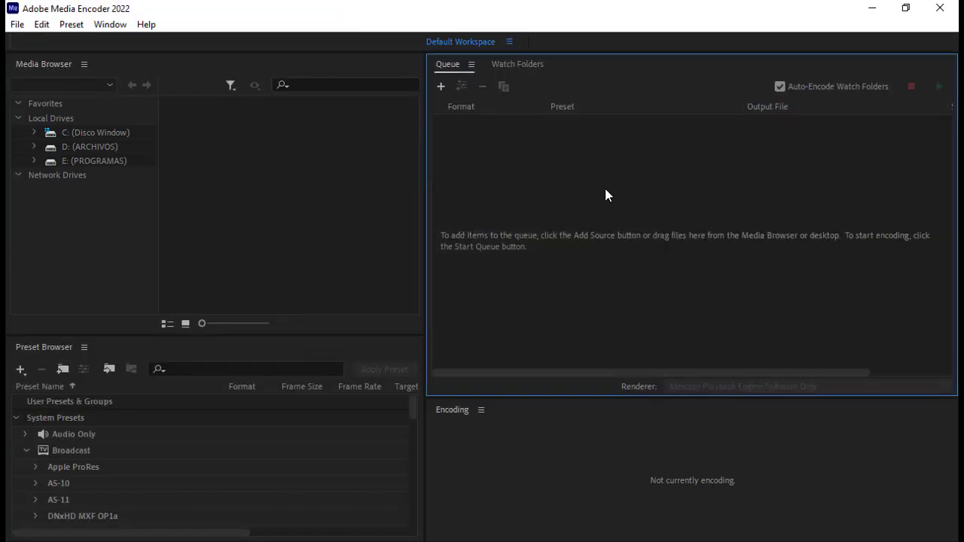
pyautogui.click(942, 12)
# Import the ESQUEMA ARQUITECTÓNICO composition from D:\AFTER EFFECTS\ESQUEMA ARQUITECTÓNICO.aep into the queue.
pyautogui.click(16, 25)
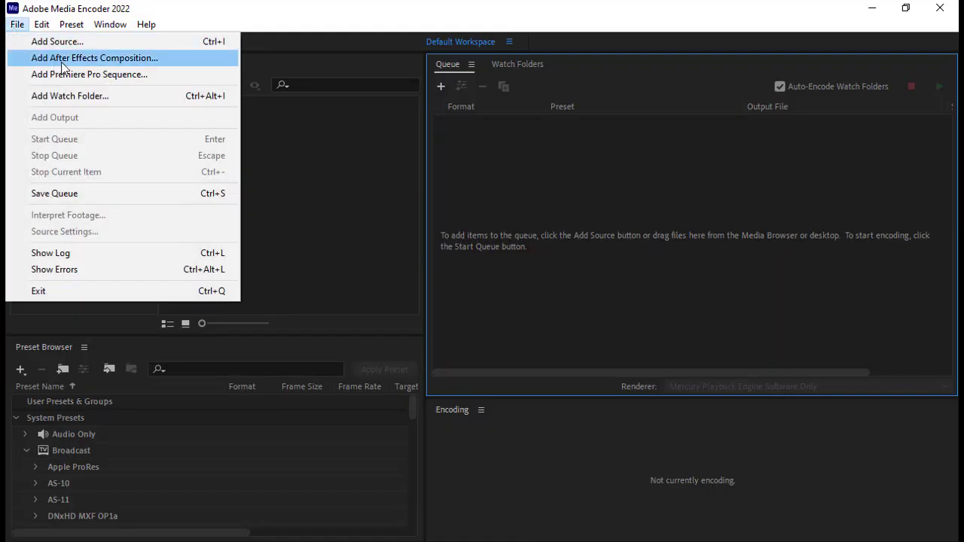
pyautogui.click(64, 59)
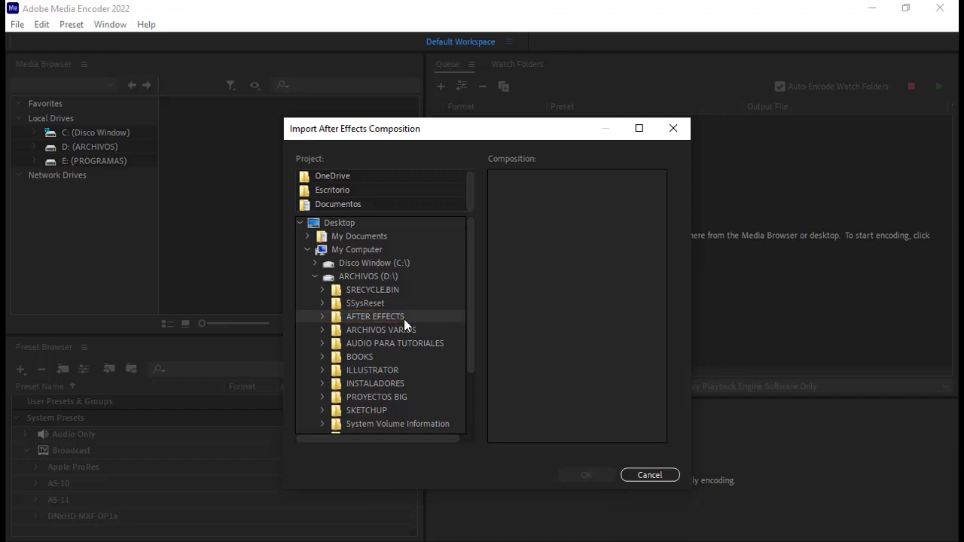
pyautogui.click(322, 316)
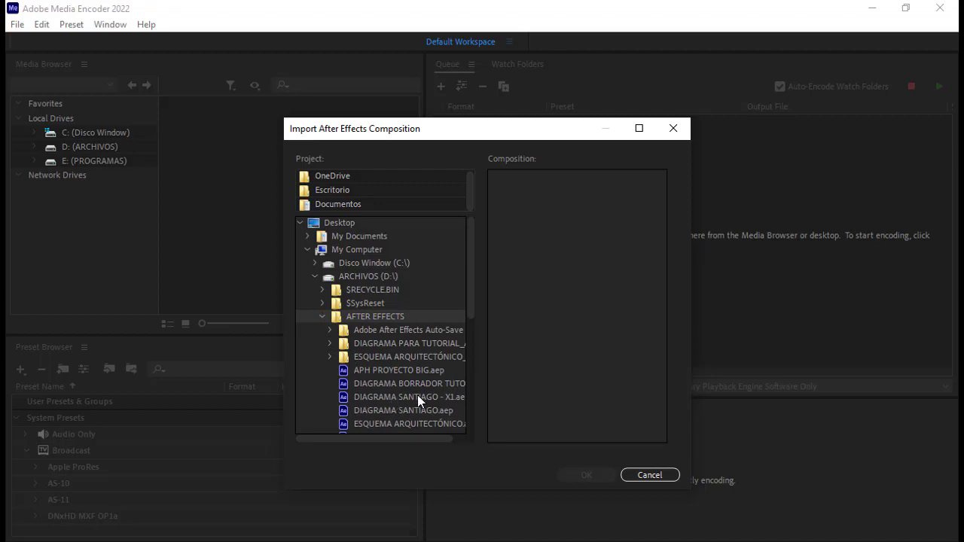
pyautogui.scroll(-2, 418, 395)
pyautogui.click(413, 359)
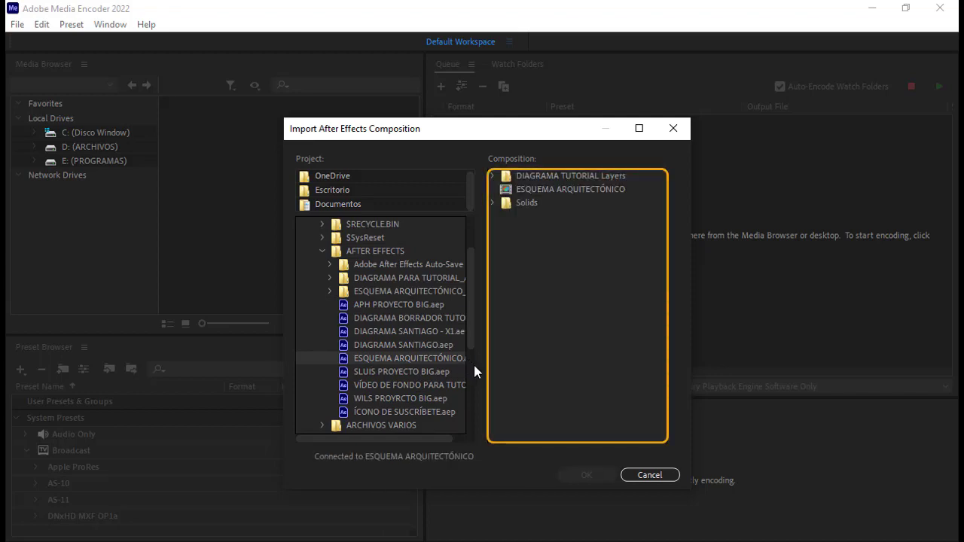
pyautogui.click(559, 193)
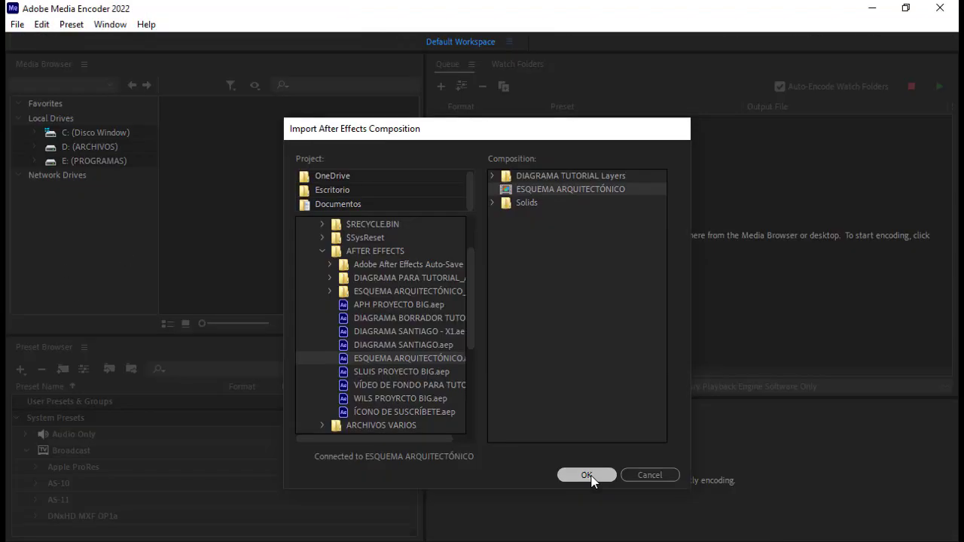
pyautogui.click(585, 473)
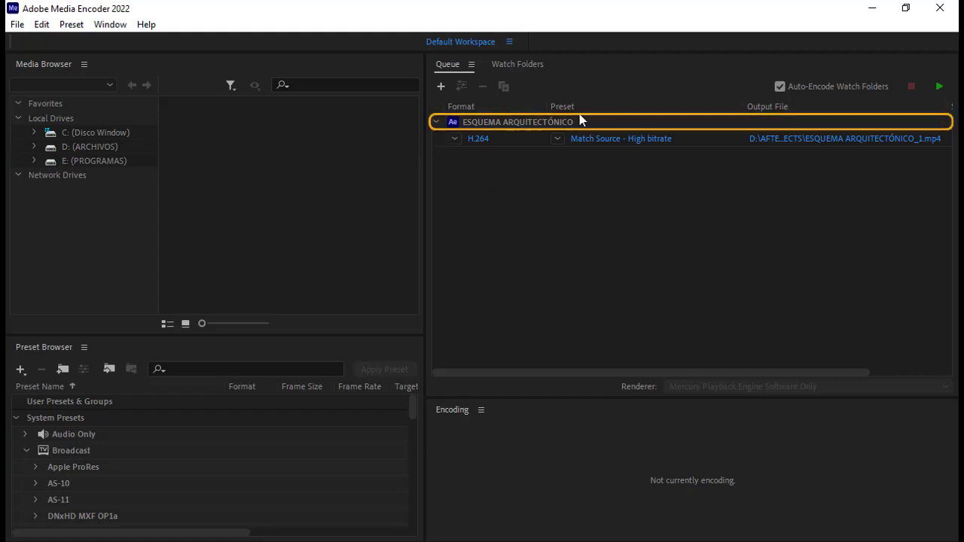
pyautogui.click(507, 128)
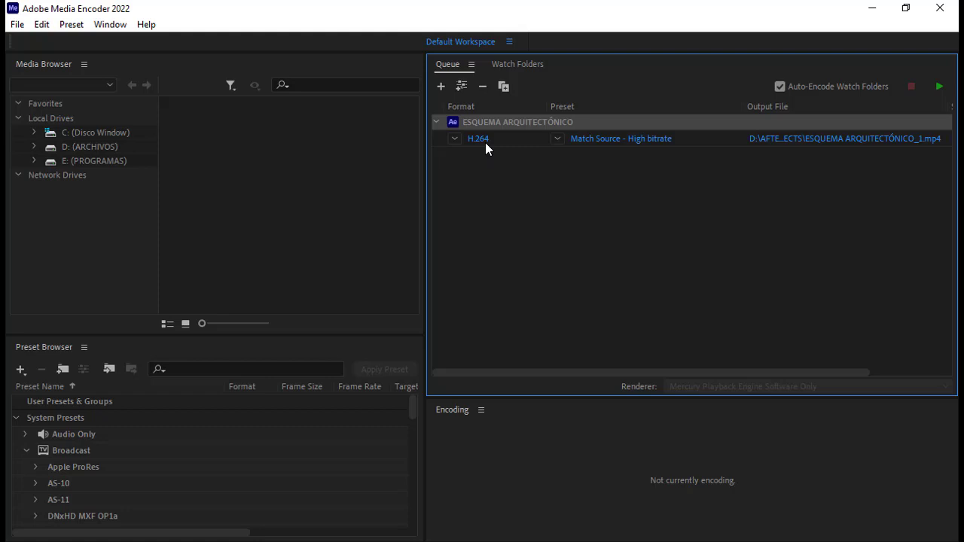
pyautogui.click(485, 143)
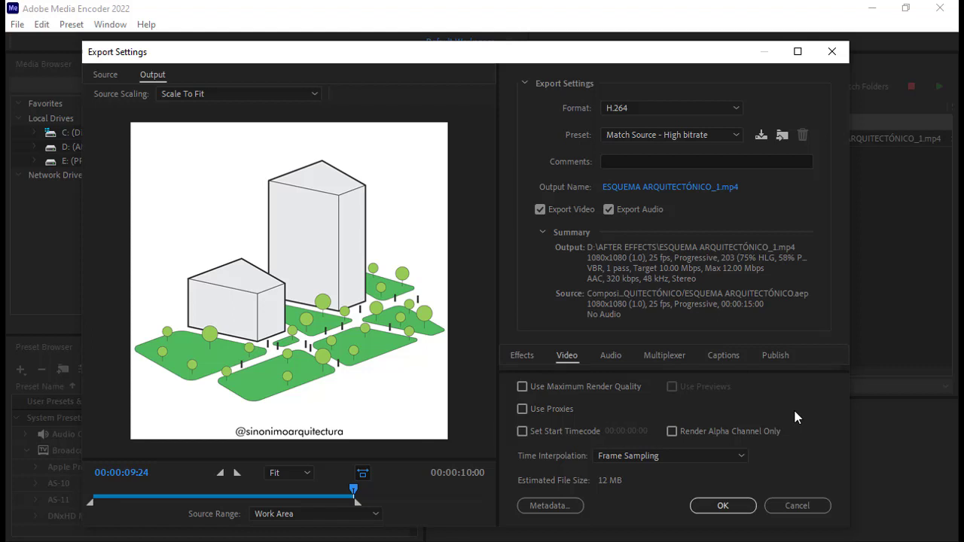
pyautogui.click(732, 108)
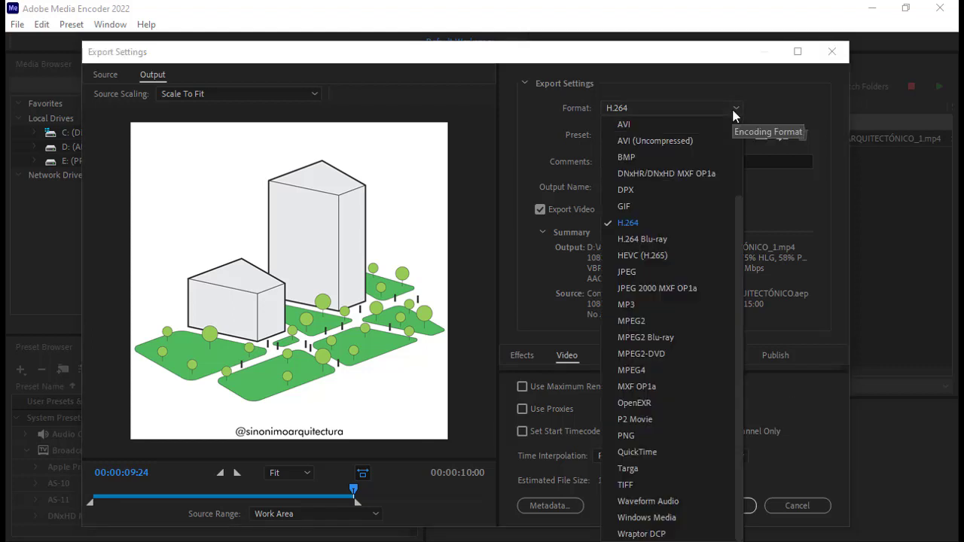
pyautogui.click(679, 228)
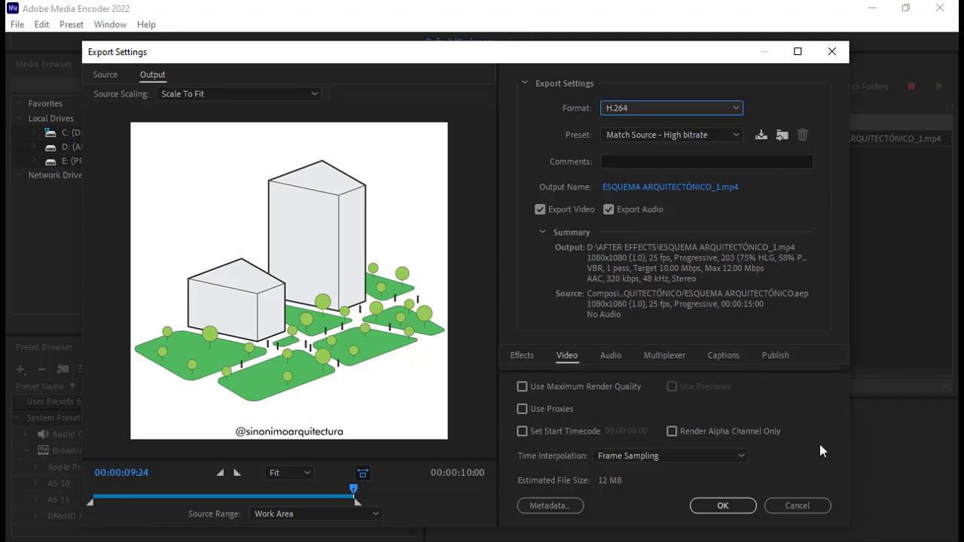
pyautogui.click(725, 505)
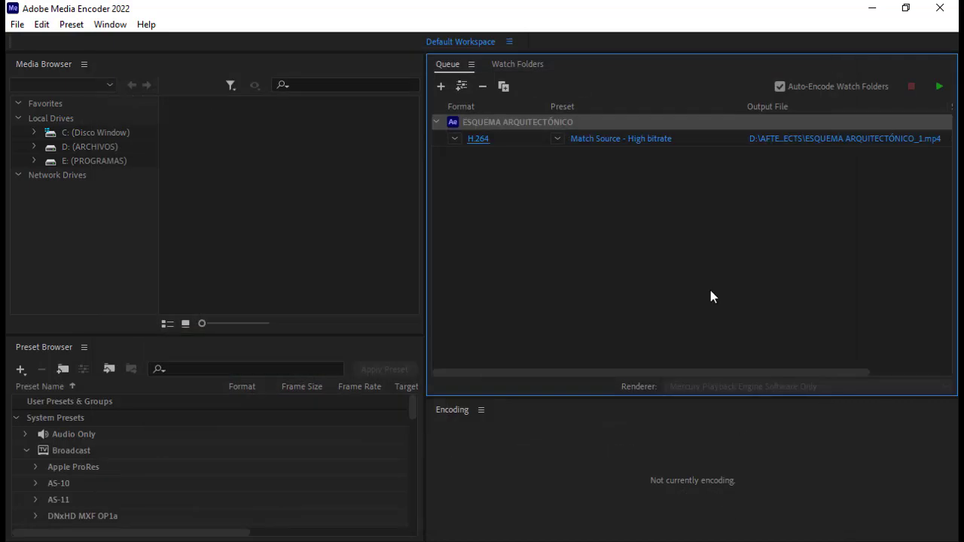
pyautogui.click(843, 142)
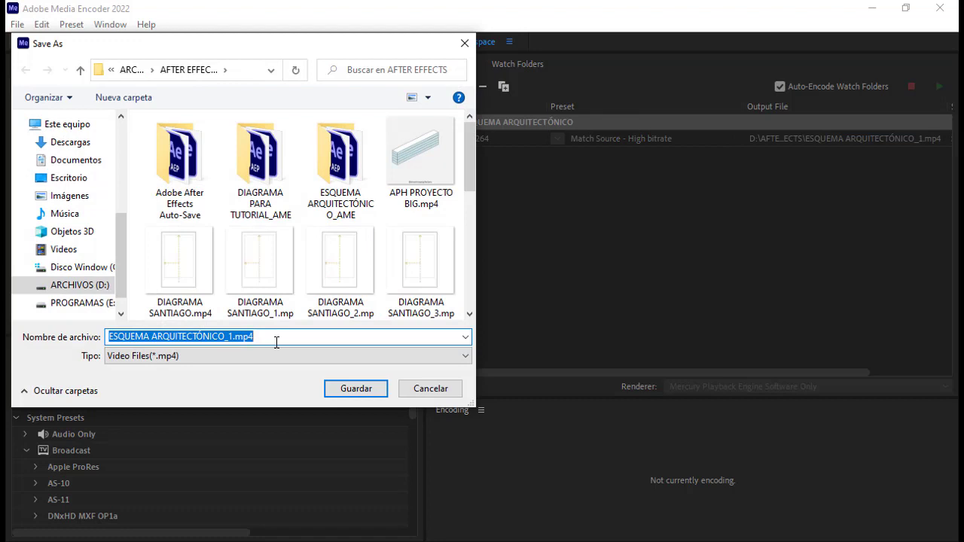
pyautogui.moveTo(276, 342); pyautogui.dragTo(93, 325)
pyautogui.click(417, 393)
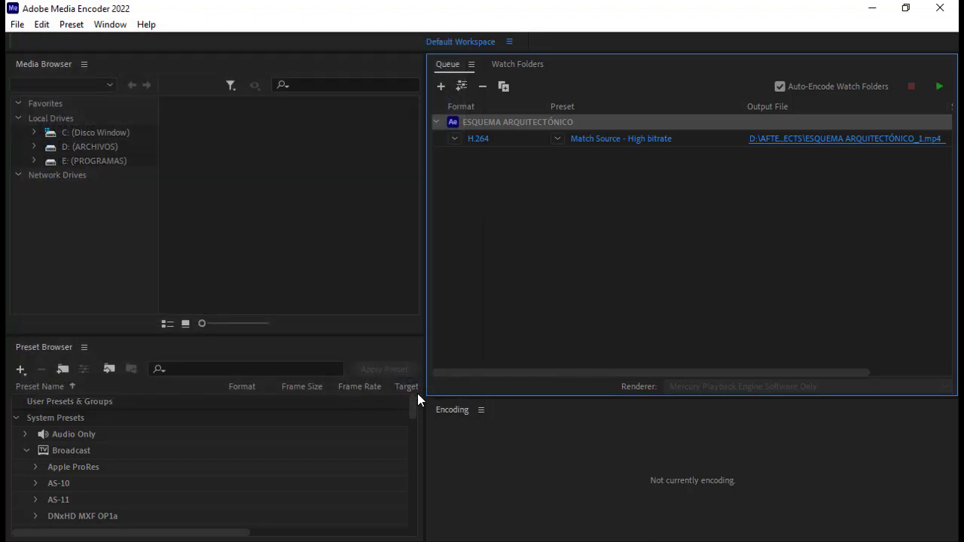
# Start the queue to render ESQUEMA ARQUITECTÓNICO_1.mp4, then close Media Encoder and minimize After Effects.
pyautogui.click(939, 87)
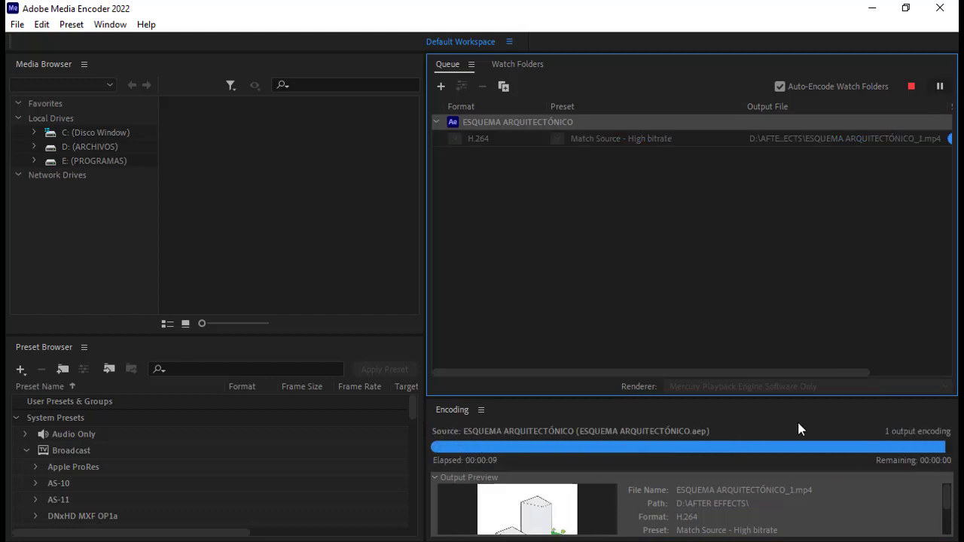
pyautogui.click(940, 7)
pyautogui.click(871, 10)
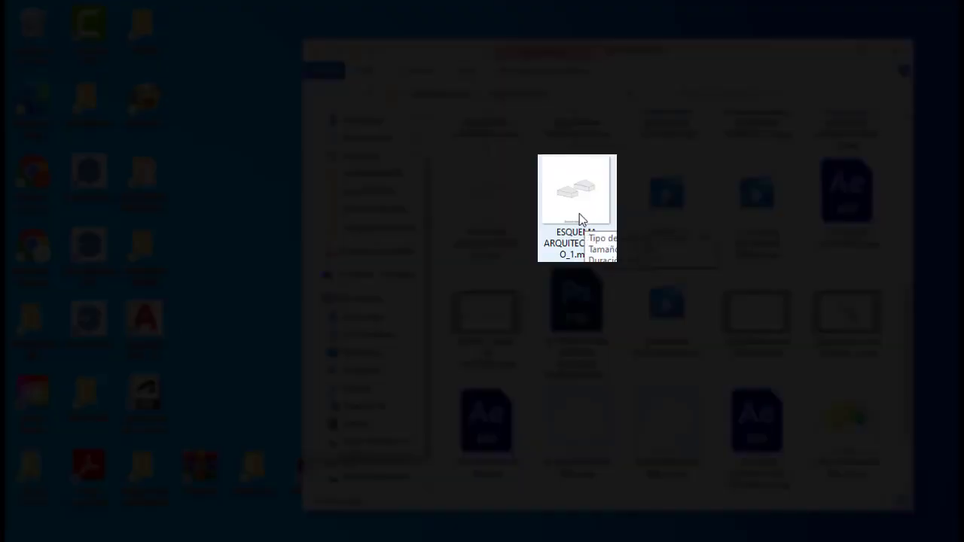
# Open ESQUEMA ARQUITECTÓNICO_1.mp4 in Movies & TV and watch the 10-second clip through to the logo.
pyautogui.click(578, 215)
pyautogui.doubleClick(578, 214)
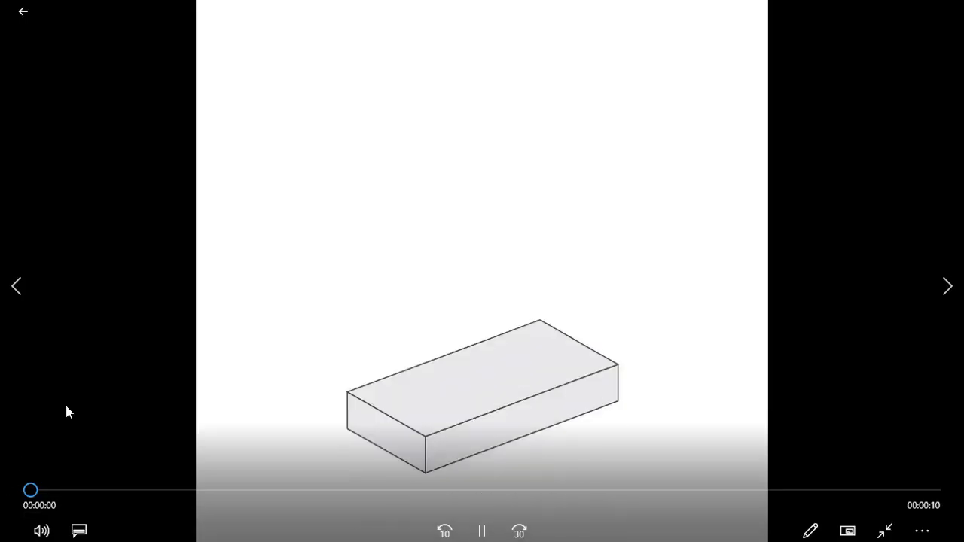